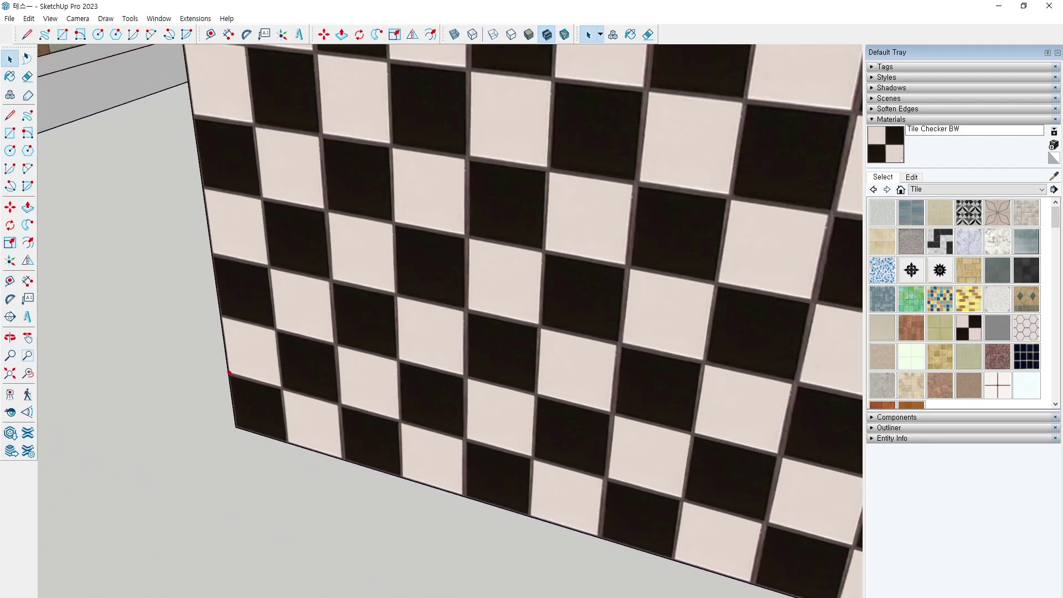
{"action": "mouse_move", "coordinate": [228, 373]}
{"action": "left_mouse_down"}
{"action": "mouse_move", "coordinate": [265, 305]}
{"action": "mouse_move", "coordinate": [221, 311]}
{"action": "left_mouse_up"}
{"action": "mouse_move", "coordinate": [228, 378]}
{"action": "left_mouse_down"}
{"action": "mouse_move", "coordinate": [278, 401]}
{"action": "mouse_move", "coordinate": [217, 386]}
{"action": "left_mouse_up"}
{"action": "key", "text": "Escape"}
{"action": "left_click", "coordinate": [321, 273]}
{"action": "right_click", "coordinate": [322, 270]}
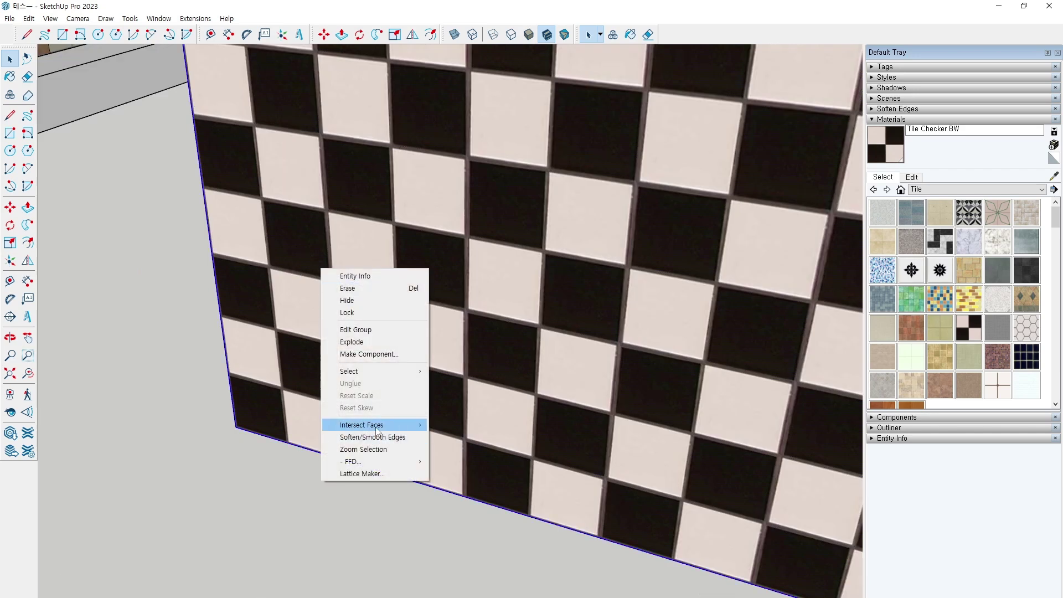
{"action": "mouse_move", "coordinate": [376, 426]}
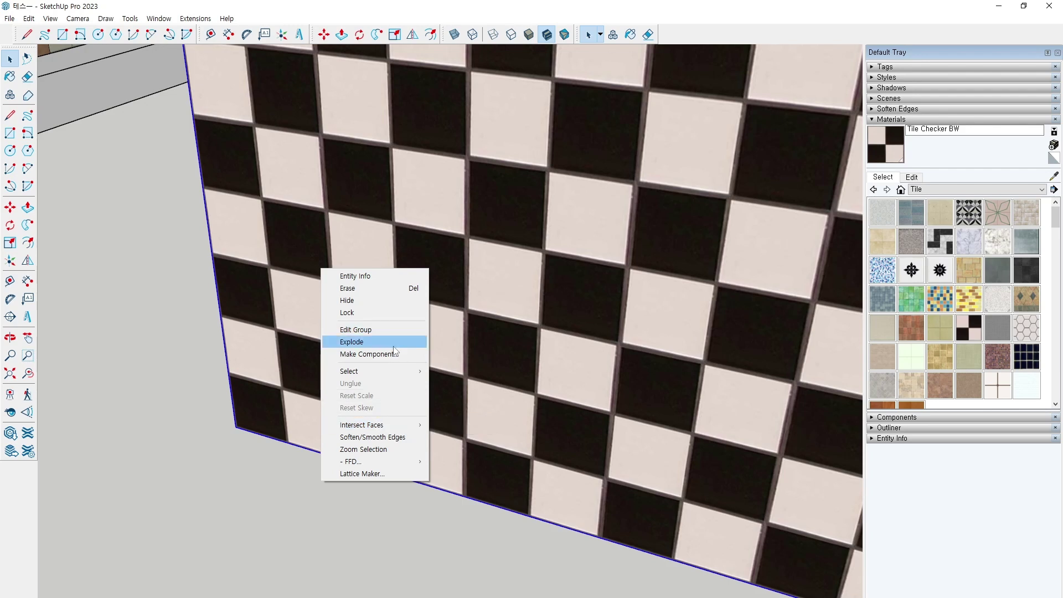
{"action": "left_click", "coordinate": [171, 298]}
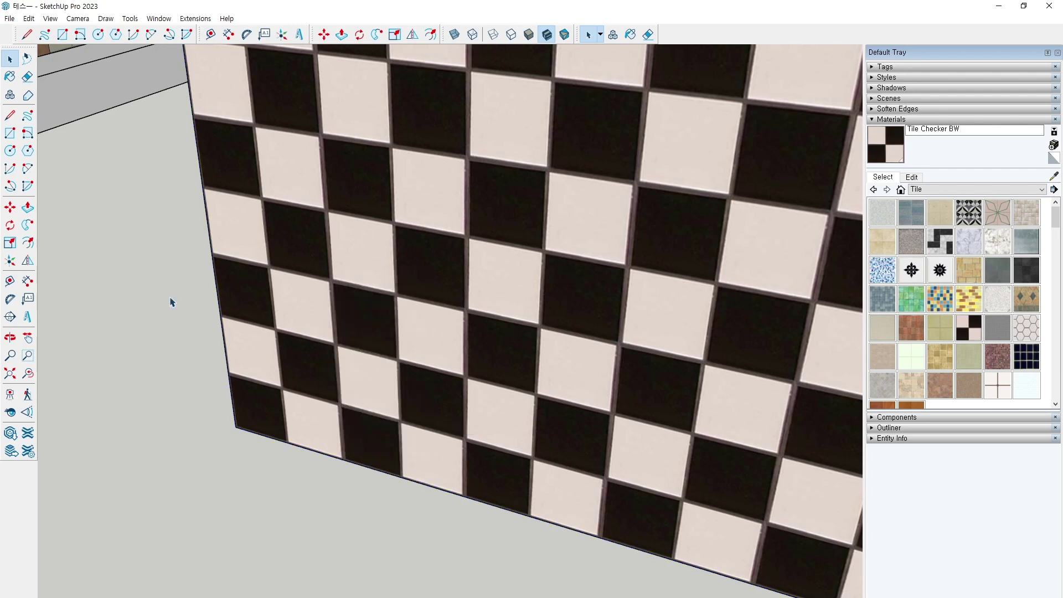
Undo the earlier checker tile edits on the box until its faces are plain again.
{"action": "scroll", "coordinate": [161, 276], "scroll_direction": "down", "scroll_amount": 5}
{"action": "key", "text": "ctrl+z"}
{"action": "key", "text": "ctrl+z"}
{"action": "key", "text": "ctrl+z"}
{"action": "key", "text": "ctrl+z"}
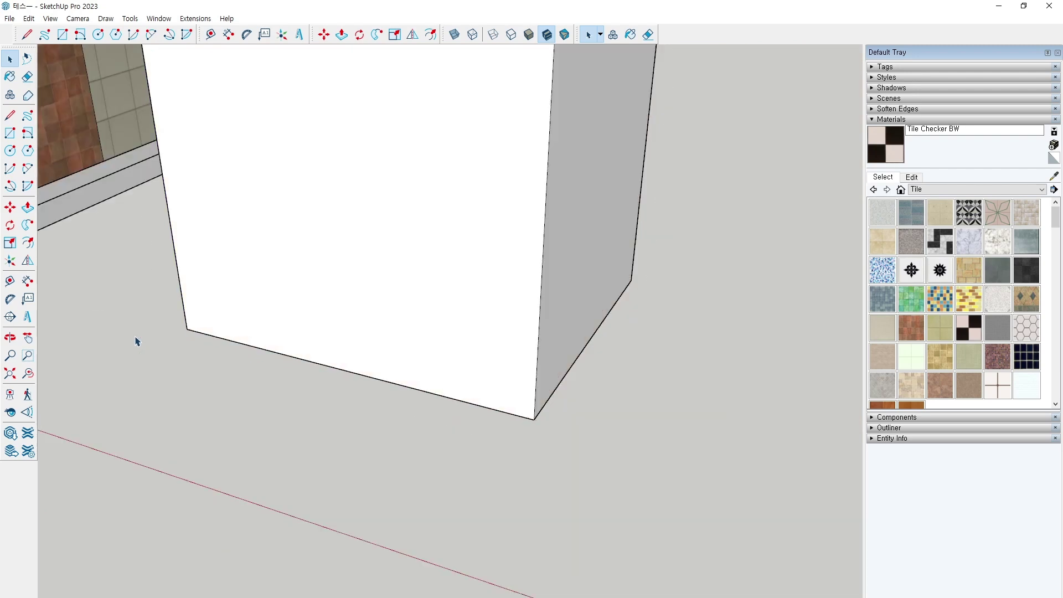
Open the plain box group for editing with its front, side and top faces in view.
{"action": "middle_click_drag", "start_coordinate": [166, 330], "coordinate": [248, 353]}
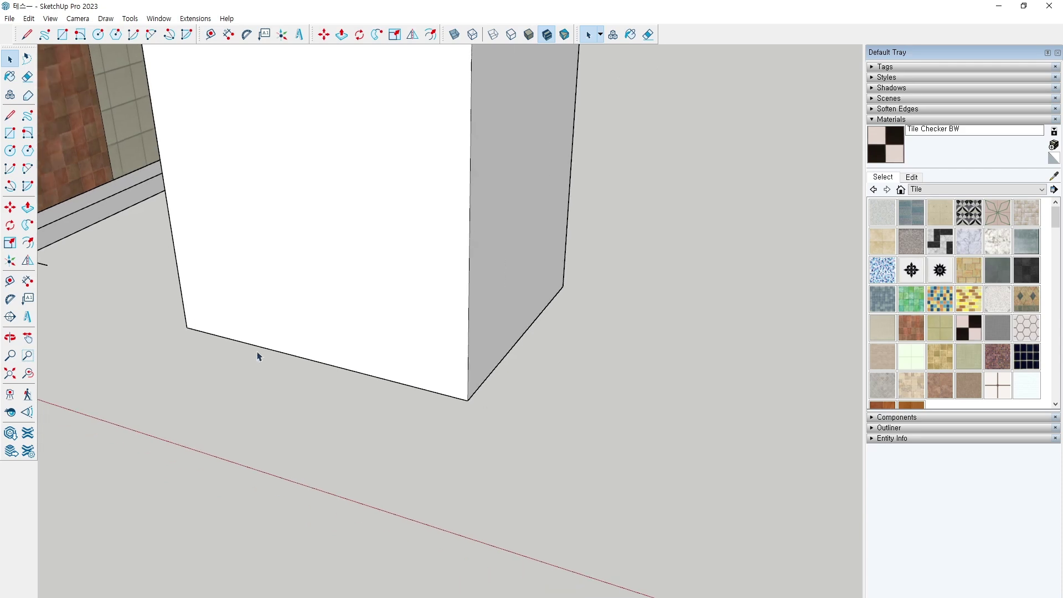
{"action": "left_click", "coordinate": [309, 261]}
{"action": "middle_click_drag", "start_coordinate": [348, 230], "coordinate": [359, 384]}
{"action": "key", "text": "space"}
{"action": "double_click", "coordinate": [370, 330]}
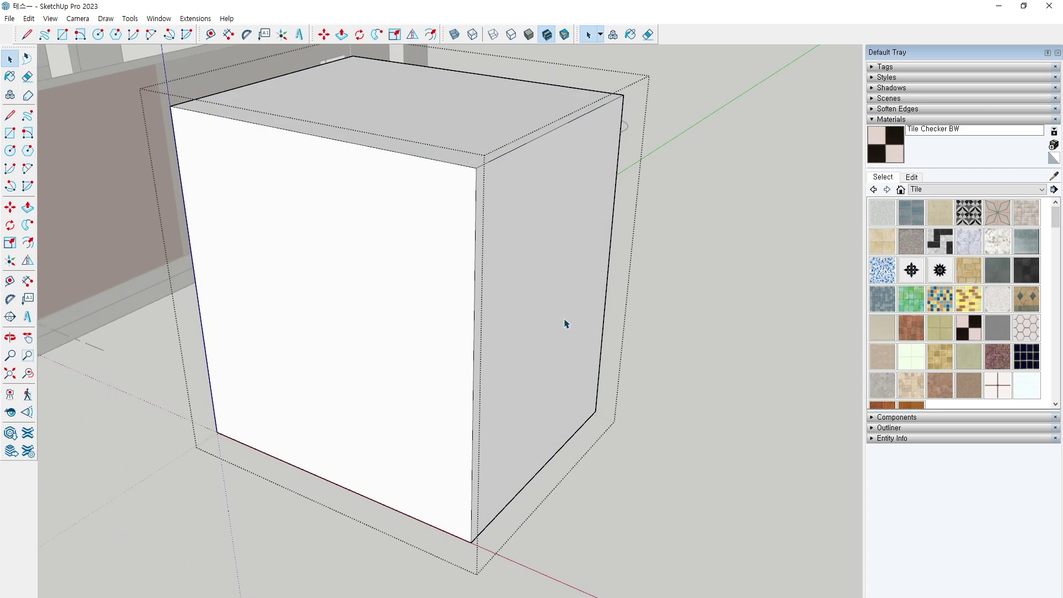
Try painting only the box's front face with the Tile Checker BW material.
{"action": "left_click", "coordinate": [968, 328]}
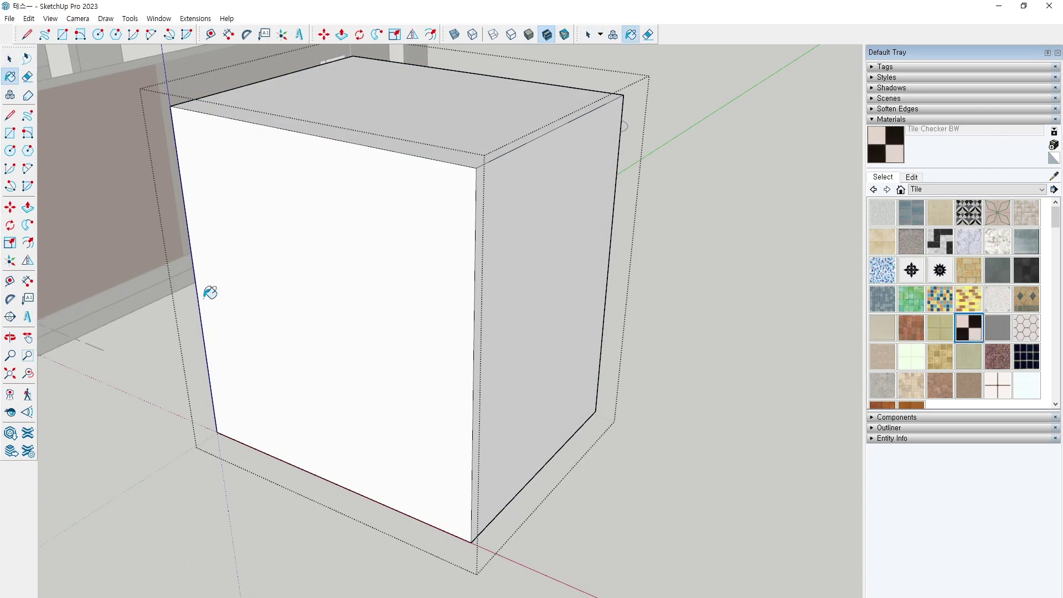
{"action": "left_click", "coordinate": [333, 322]}
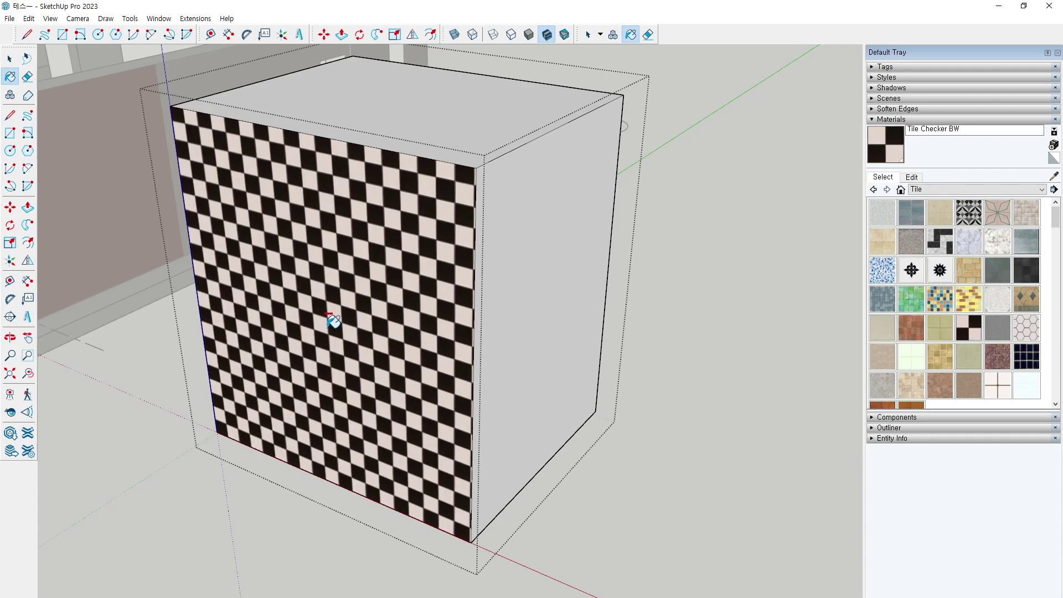
{"action": "key", "text": "ctrl+z"}
Select all connected geometry of the box and paint every face with Tile Checker BW.
{"action": "key", "text": "space"}
{"action": "triple_click", "coordinate": [327, 332]}
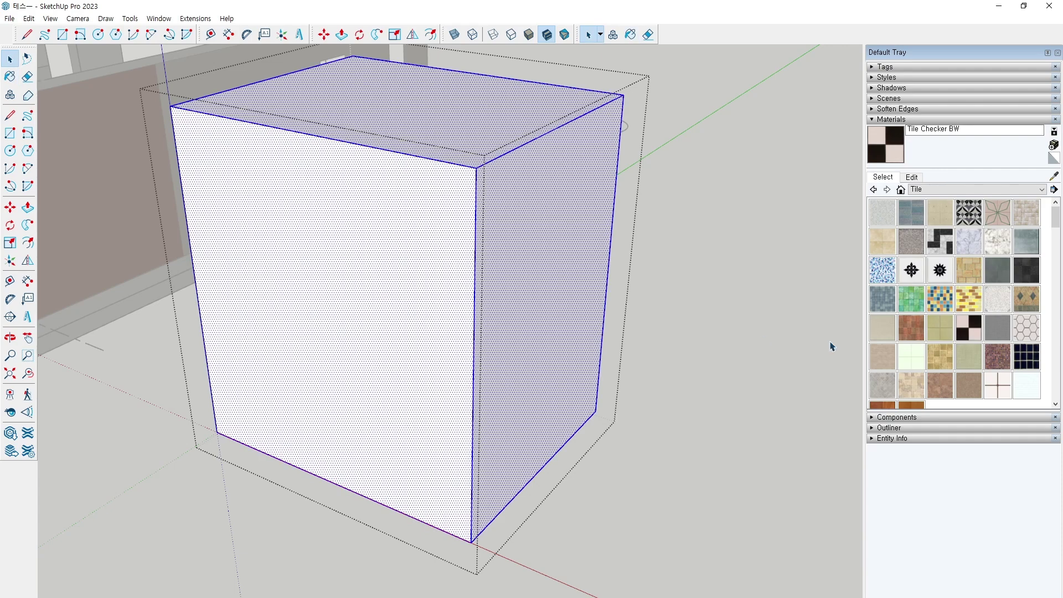
{"action": "left_click", "coordinate": [962, 331]}
{"action": "left_click", "coordinate": [242, 308]}
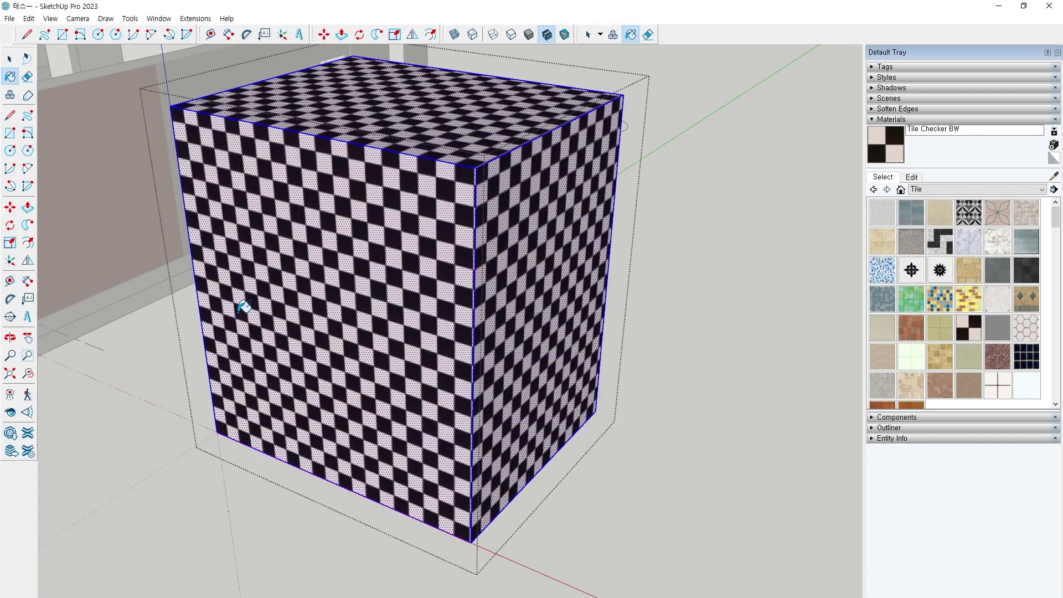
Reposition the front face's texture so its red move pin sits on the face's lower-left corner.
{"action": "key", "text": "space"}
{"action": "left_click", "coordinate": [279, 318]}
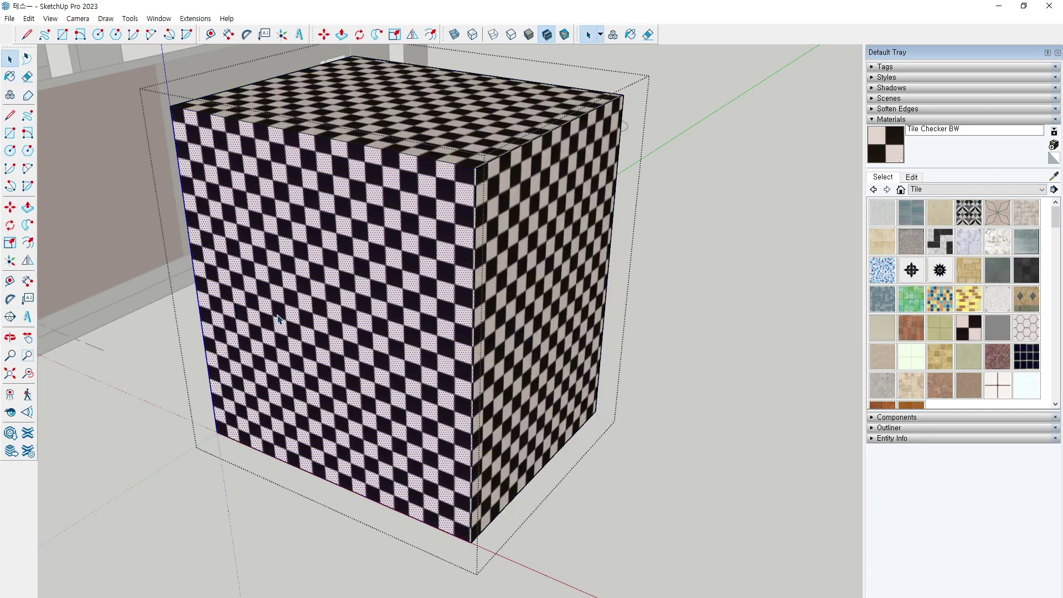
{"action": "right_click", "coordinate": [306, 329]}
{"action": "mouse_move", "coordinate": [360, 473]}
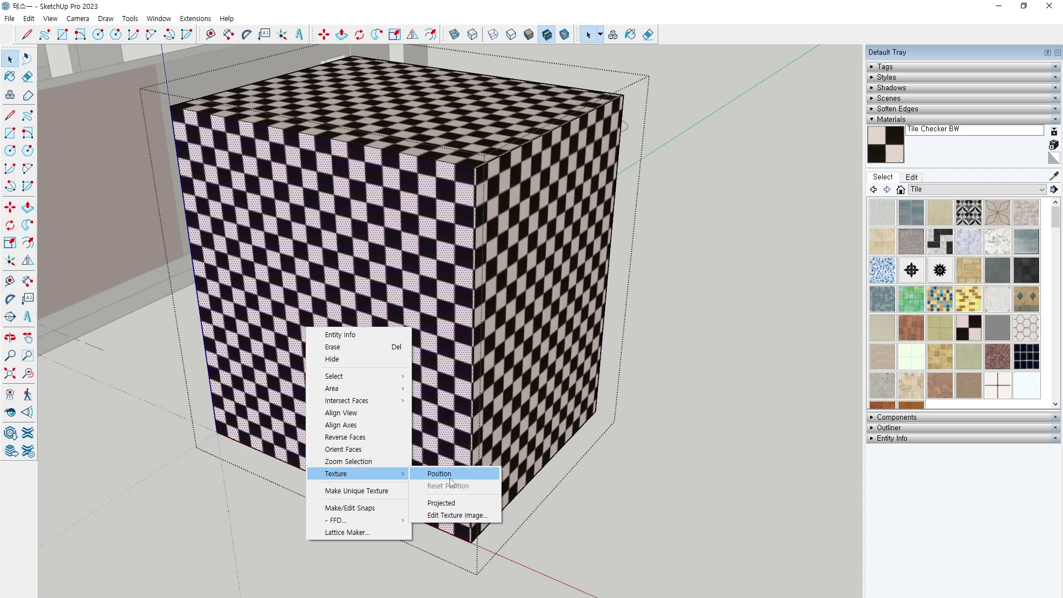
{"action": "left_click", "coordinate": [450, 478]}
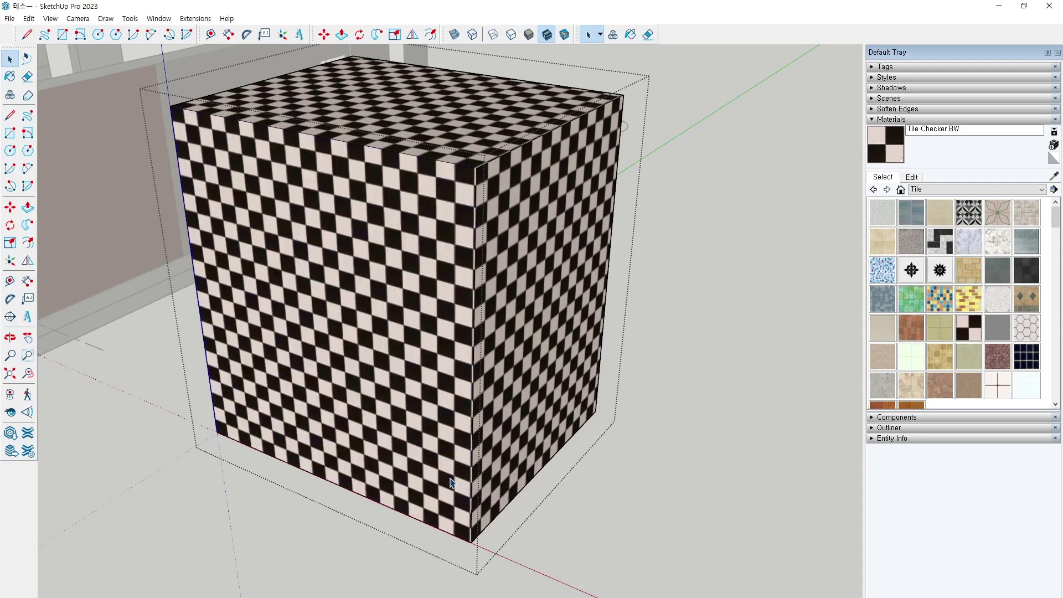
{"action": "middle_click_drag", "start_coordinate": [268, 420], "coordinate": [352, 380], "text": "shift"}
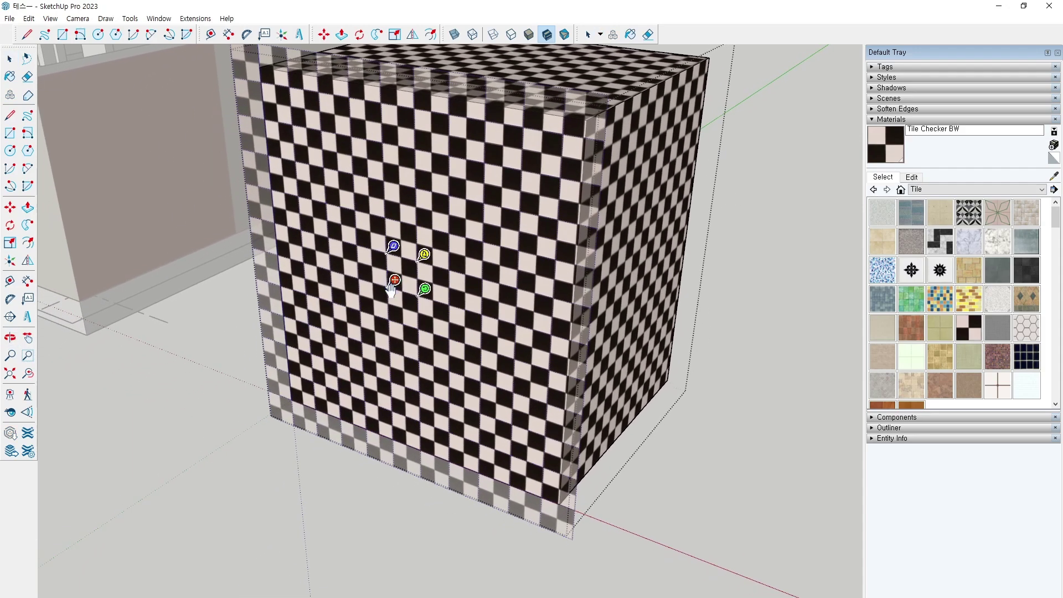
{"action": "left_click_drag", "start_coordinate": [394, 281], "coordinate": [298, 394]}
{"action": "middle_click_drag", "start_coordinate": [307, 427], "coordinate": [378, 425]}
{"action": "scroll", "coordinate": [377, 424], "scroll_direction": "up", "scroll_amount": 5}
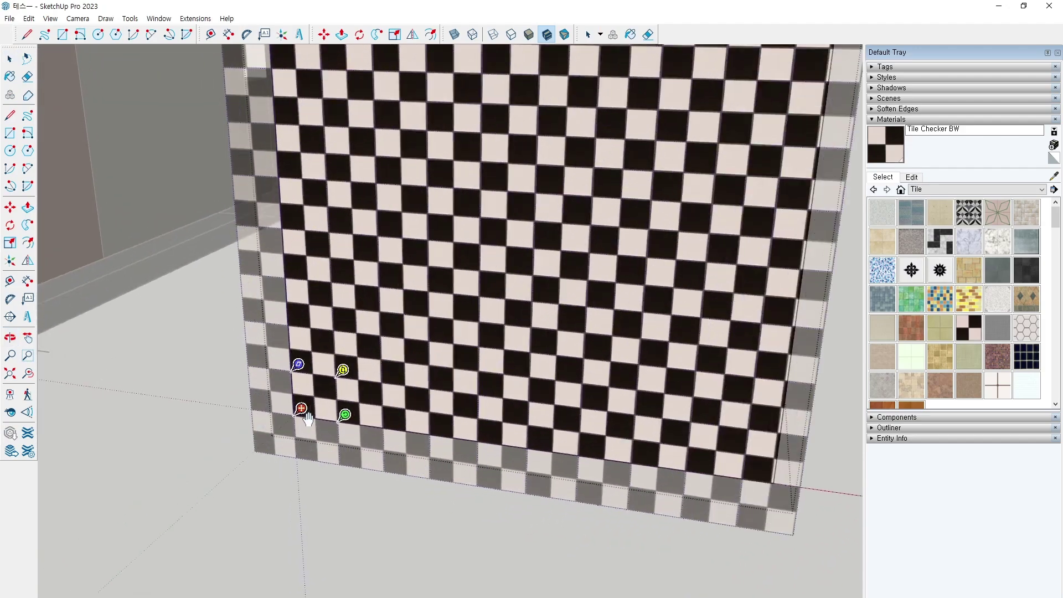
{"action": "mouse_move", "coordinate": [363, 425]}
{"action": "left_mouse_down"}
{"action": "mouse_move", "coordinate": [473, 433]}
{"action": "mouse_move", "coordinate": [363, 420]}
{"action": "left_mouse_up"}
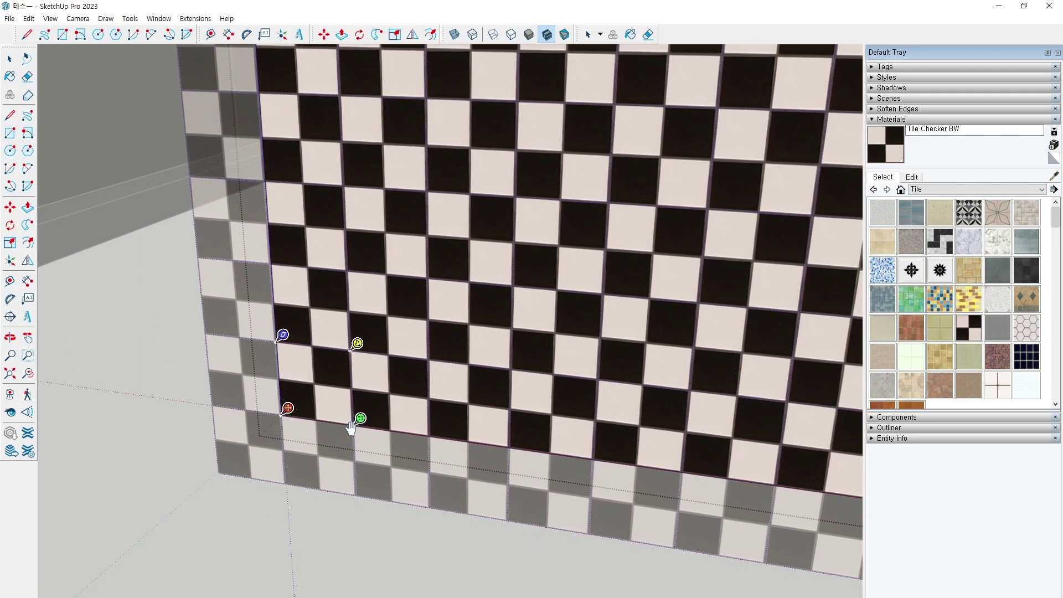
{"action": "left_click_drag", "start_coordinate": [287, 410], "coordinate": [287, 412]}
Scale the front texture with the green pin until one checker repeat spans the face's bottom edge, apply it and close the group.
{"action": "left_click_drag", "start_coordinate": [361, 421], "coordinate": [492, 437]}
{"action": "scroll", "coordinate": [327, 351], "scroll_direction": "down", "scroll_amount": 5}
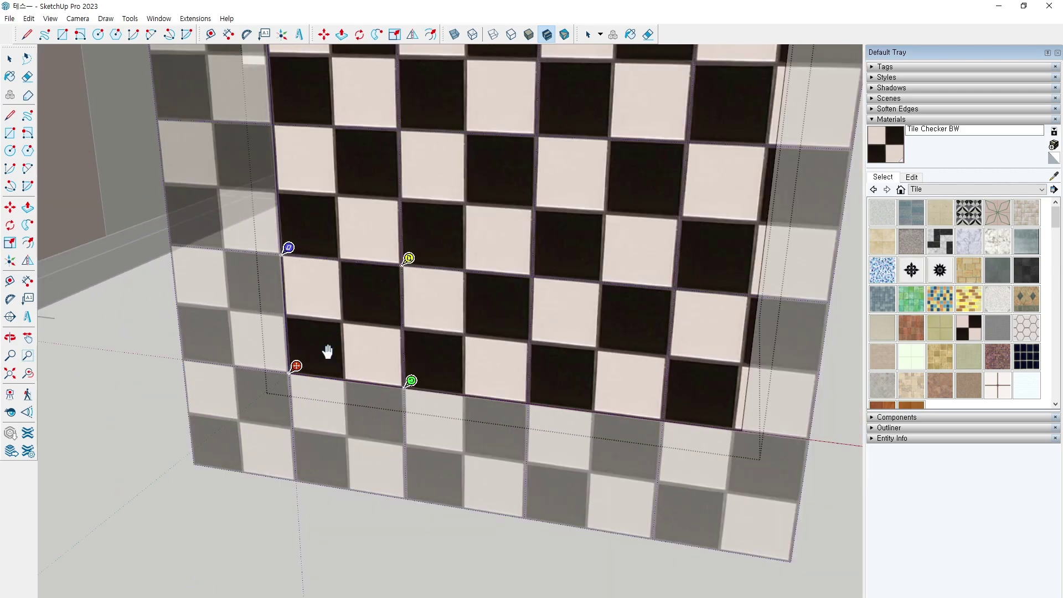
{"action": "scroll", "coordinate": [587, 413], "scroll_direction": "up", "scroll_amount": 3}
{"action": "scroll", "coordinate": [432, 379], "scroll_direction": "down", "scroll_amount": 2}
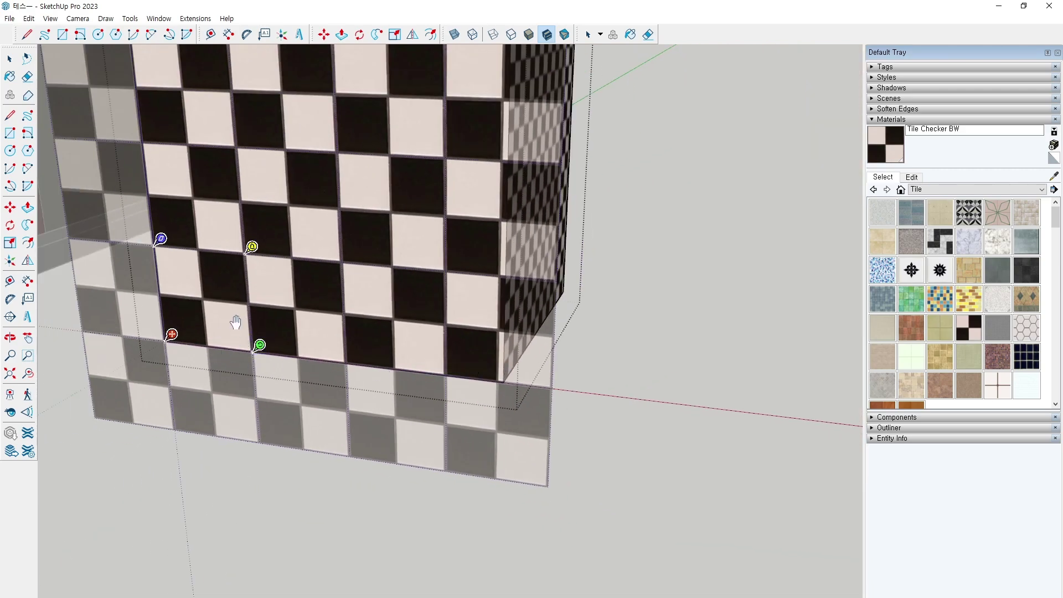
{"action": "scroll", "coordinate": [227, 339], "scroll_direction": "up", "scroll_amount": 1}
{"action": "left_click_drag", "start_coordinate": [266, 348], "coordinate": [579, 386]}
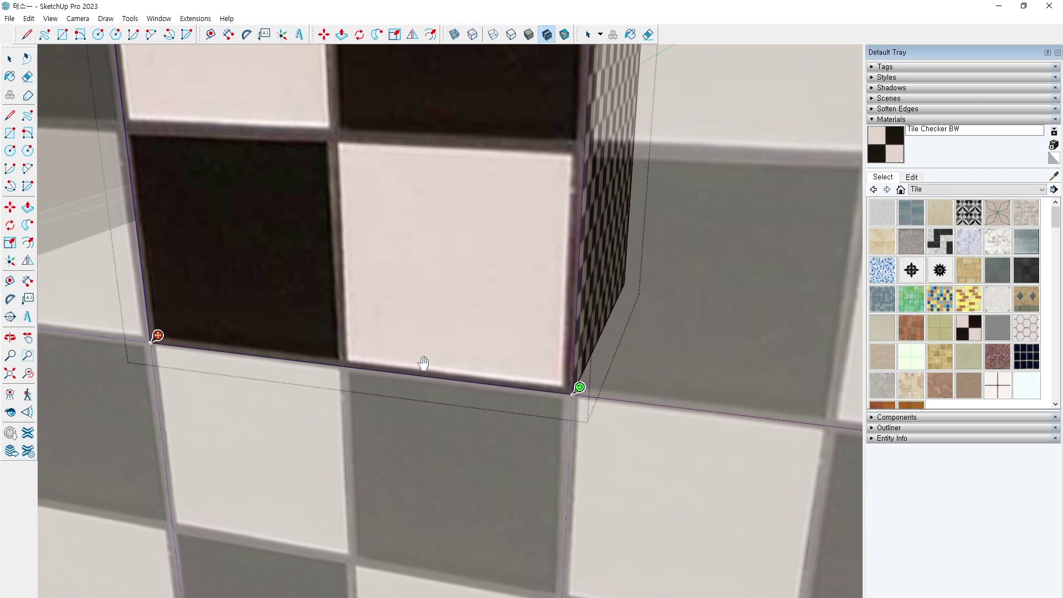
{"action": "middle_click_drag", "start_coordinate": [443, 368], "coordinate": [405, 376]}
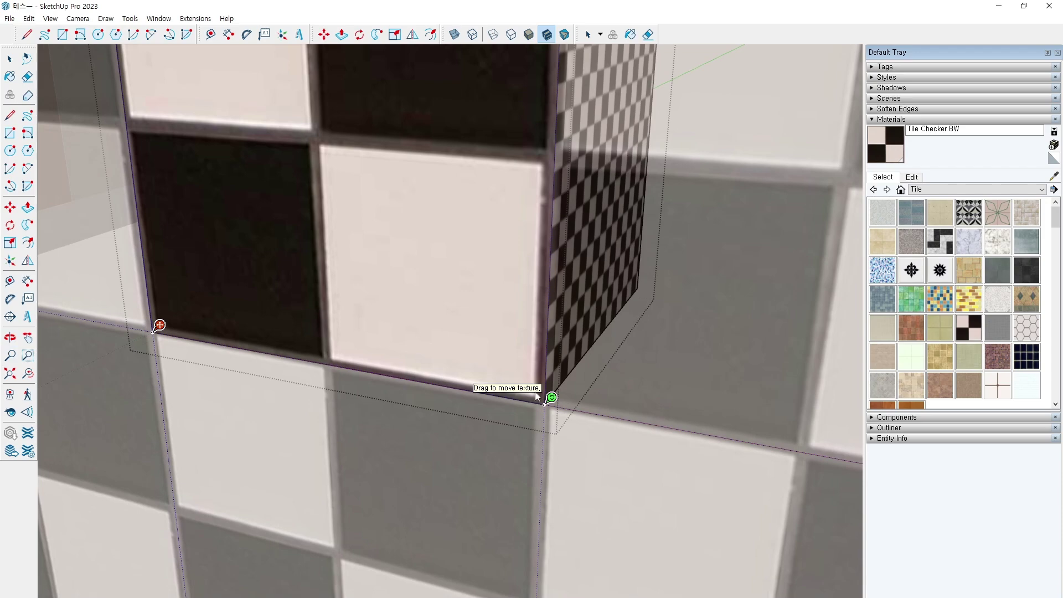
{"action": "key", "text": "Return"}
{"action": "scroll", "coordinate": [548, 317], "scroll_direction": "down", "scroll_amount": 3}
{"action": "left_click", "coordinate": [689, 352]}
{"action": "middle_click_drag", "start_coordinate": [689, 352], "coordinate": [378, 222]}
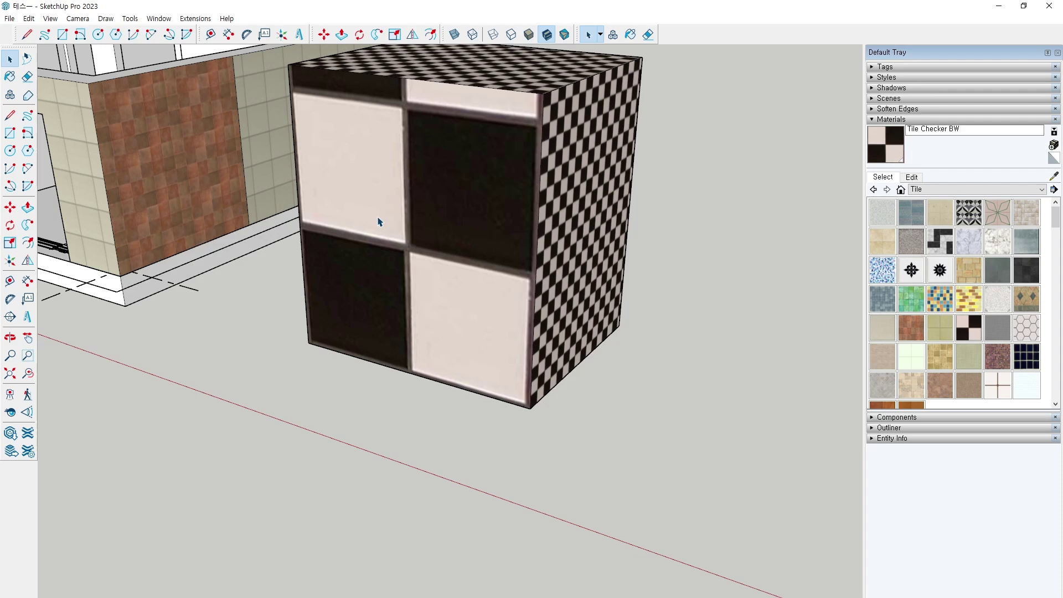
{"action": "double_click", "coordinate": [379, 222]}
{"action": "left_click", "coordinate": [435, 274]}
{"action": "triple_click", "coordinate": [434, 275]}
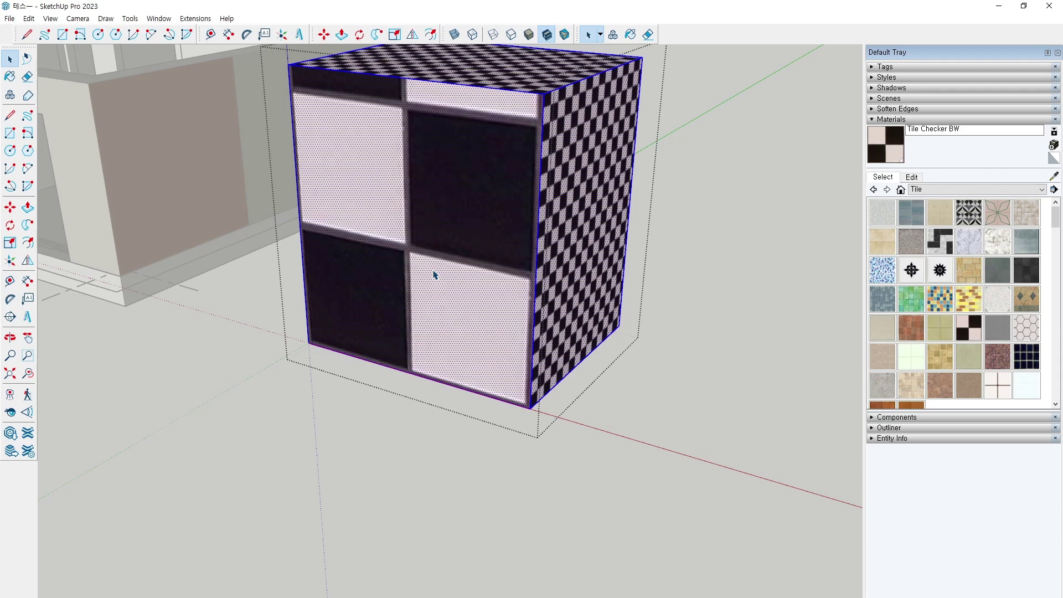
{"action": "left_click", "coordinate": [729, 393]}
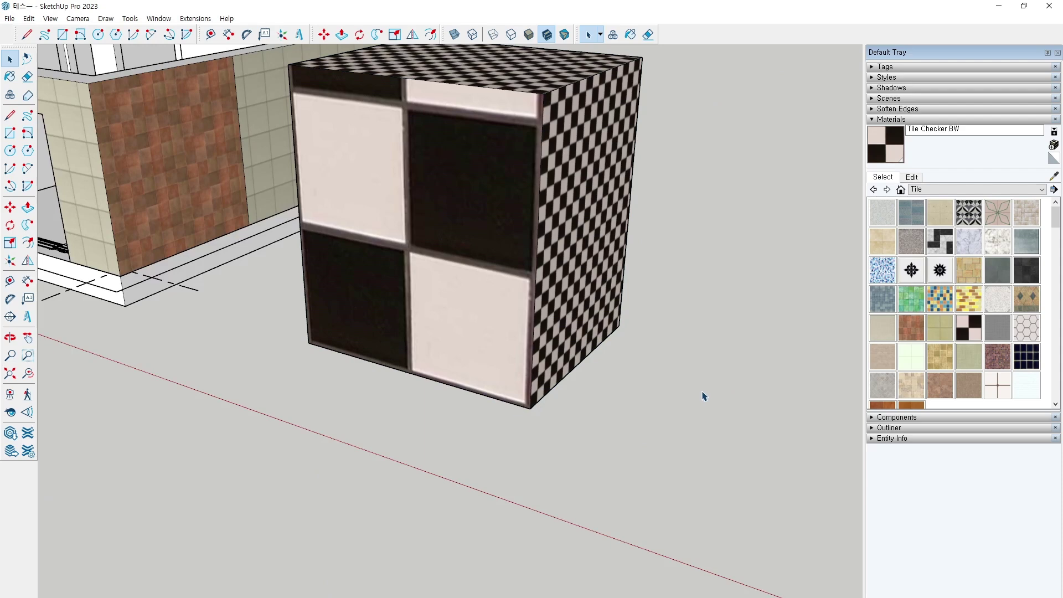
{"action": "middle_click_drag", "start_coordinate": [652, 269], "coordinate": [666, 332], "text": "shift"}
Reopen the box group, start positioning the front face's texture and shift it up and away from the lower-left corner.
{"action": "double_click", "coordinate": [426, 308]}
{"action": "left_click", "coordinate": [417, 345]}
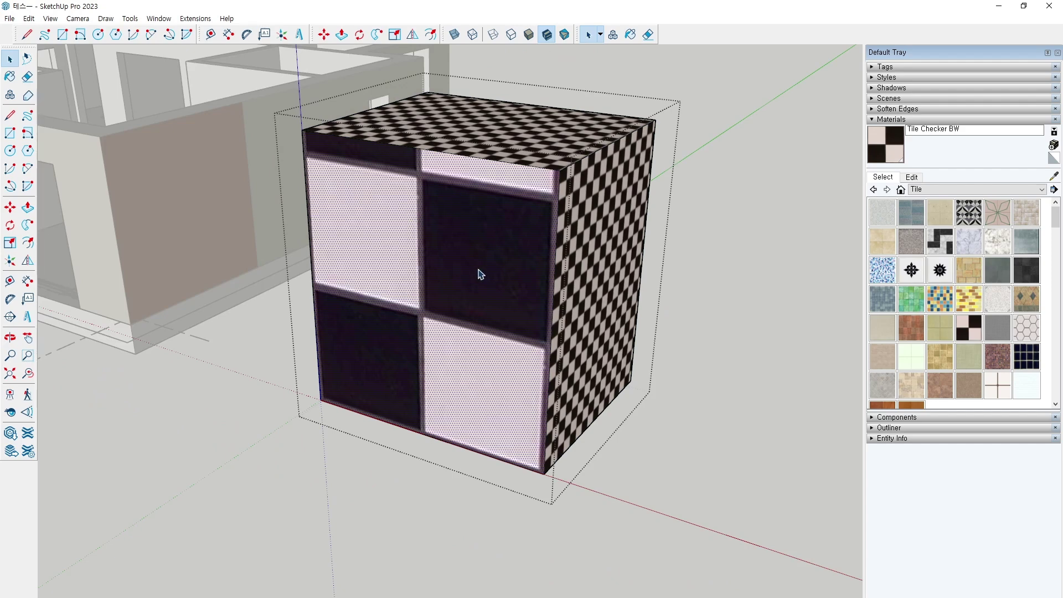
{"action": "right_click", "coordinate": [390, 255]}
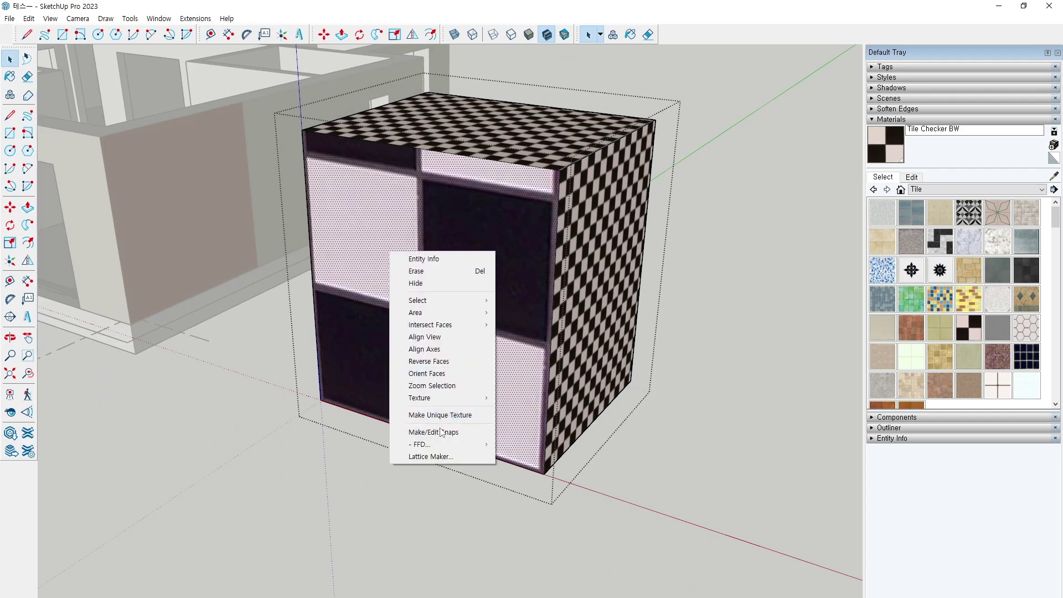
{"action": "mouse_move", "coordinate": [442, 398]}
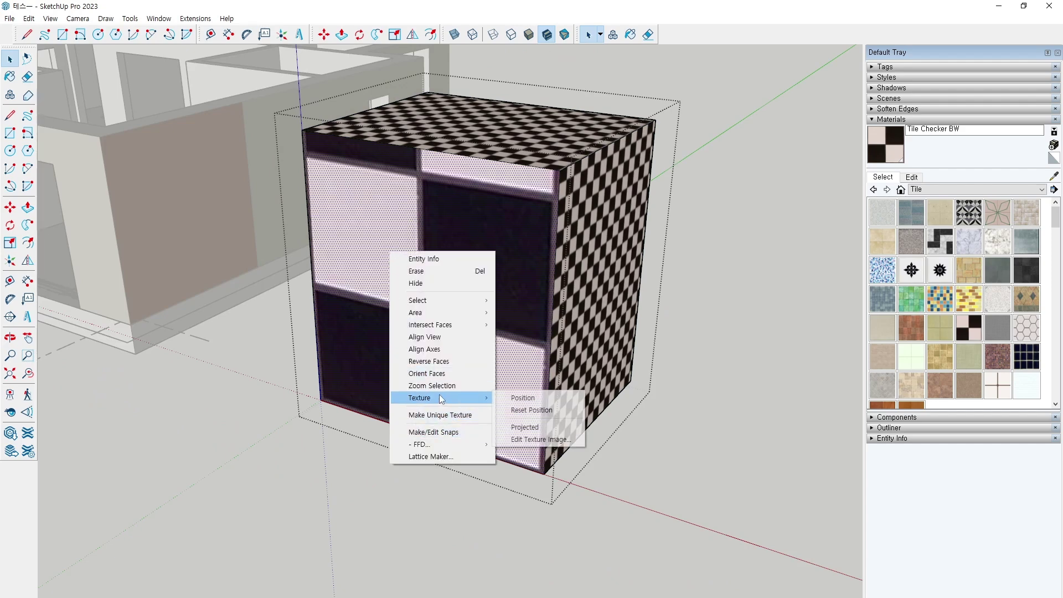
{"action": "left_click", "coordinate": [560, 403]}
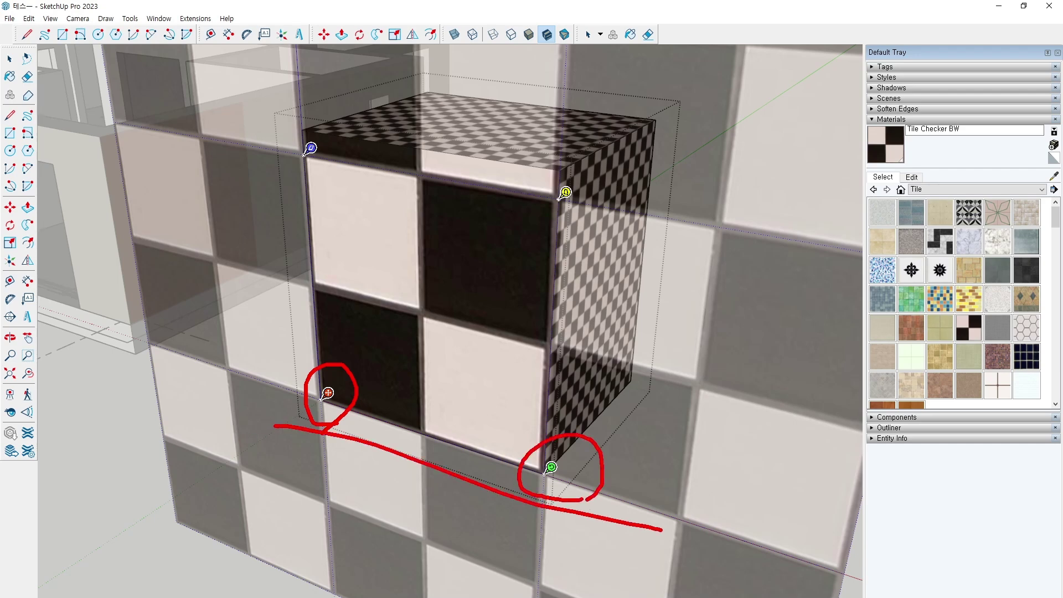
{"action": "mouse_move", "coordinate": [328, 393]}
{"action": "left_mouse_down"}
{"action": "mouse_move", "coordinate": [461, 299]}
{"action": "mouse_move", "coordinate": [505, 313]}
{"action": "left_mouse_up"}
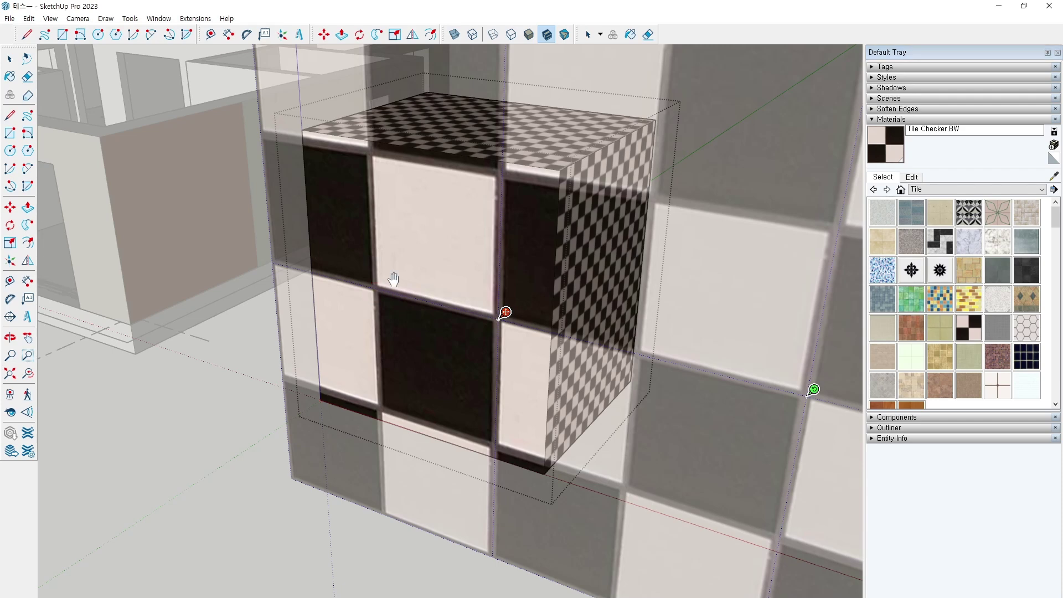
Relocate the red pin to the neighbouring tile corner and move the texture so that pin meets the front face's lower-left corner.
{"action": "scroll", "coordinate": [477, 332], "scroll_direction": "down", "scroll_amount": 2}
{"action": "left_click", "coordinate": [495, 318]}
{"action": "left_click", "coordinate": [387, 286]}
{"action": "scroll", "coordinate": [386, 287], "scroll_direction": "up", "scroll_amount": 5}
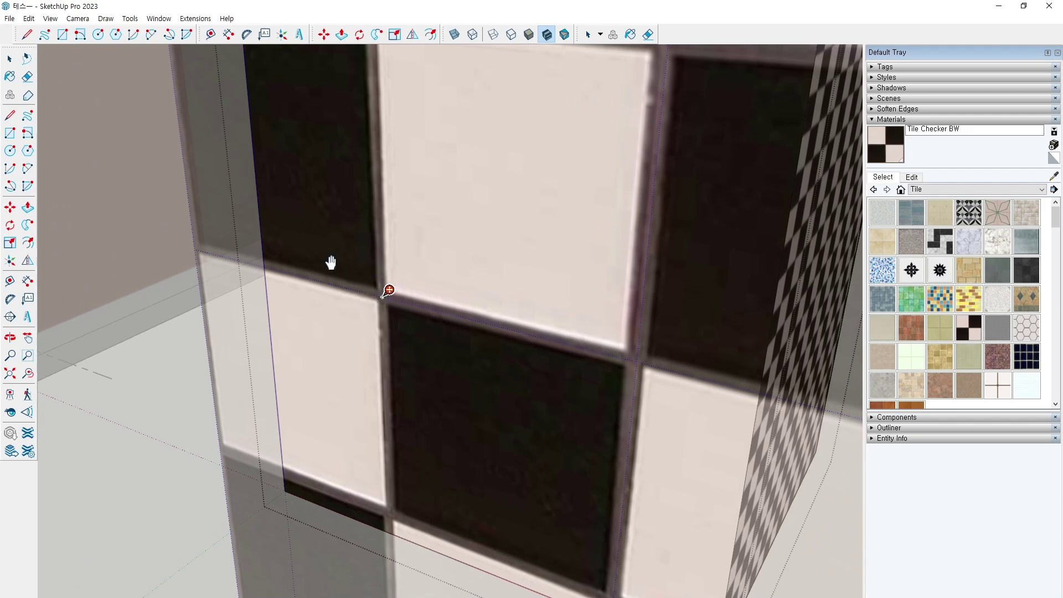
{"action": "scroll", "coordinate": [365, 277], "scroll_direction": "down", "scroll_amount": 4}
{"action": "left_click_drag", "start_coordinate": [367, 274], "coordinate": [310, 395]}
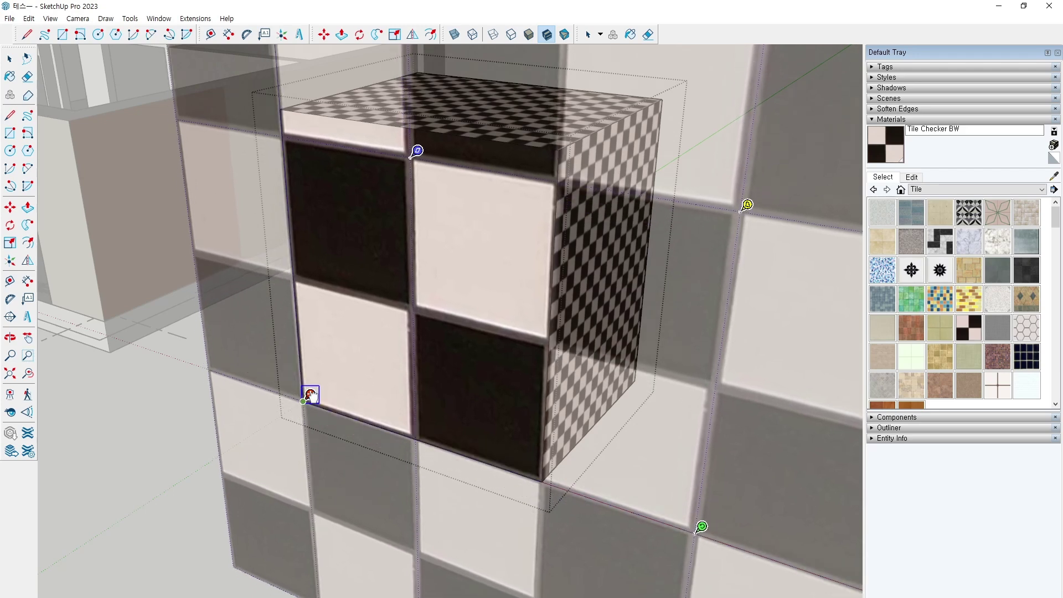
Relocate the green pin one tile farther out and scale the texture to the face's lower-right corner so four tiles span the bottom edge.
{"action": "scroll", "coordinate": [491, 416], "scroll_direction": "down", "scroll_amount": 3}
{"action": "scroll", "coordinate": [477, 392], "scroll_direction": "up", "scroll_amount": 2}
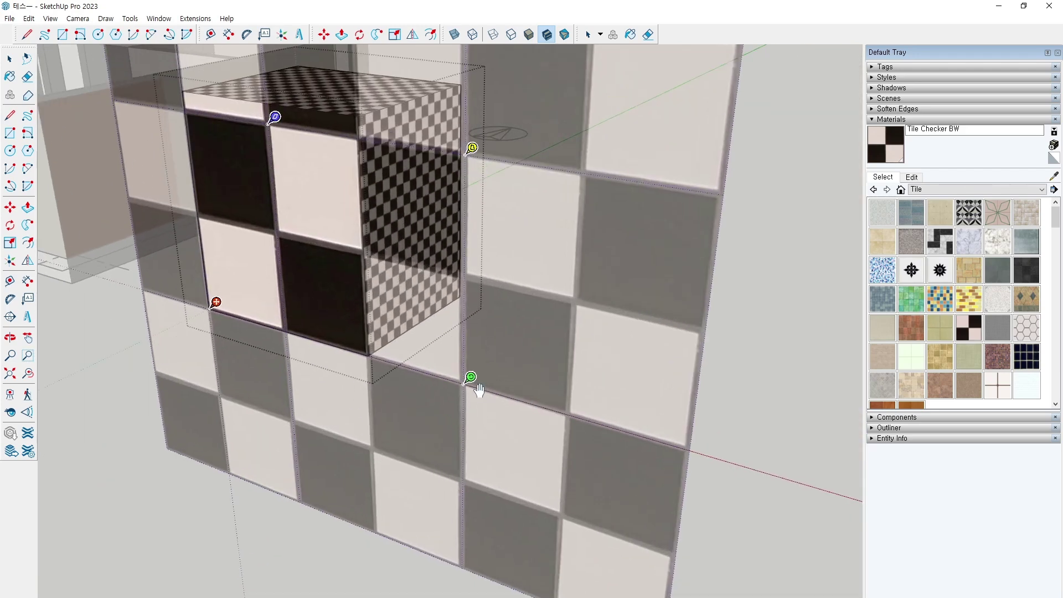
{"action": "scroll", "coordinate": [327, 327], "scroll_direction": "up", "scroll_amount": 2}
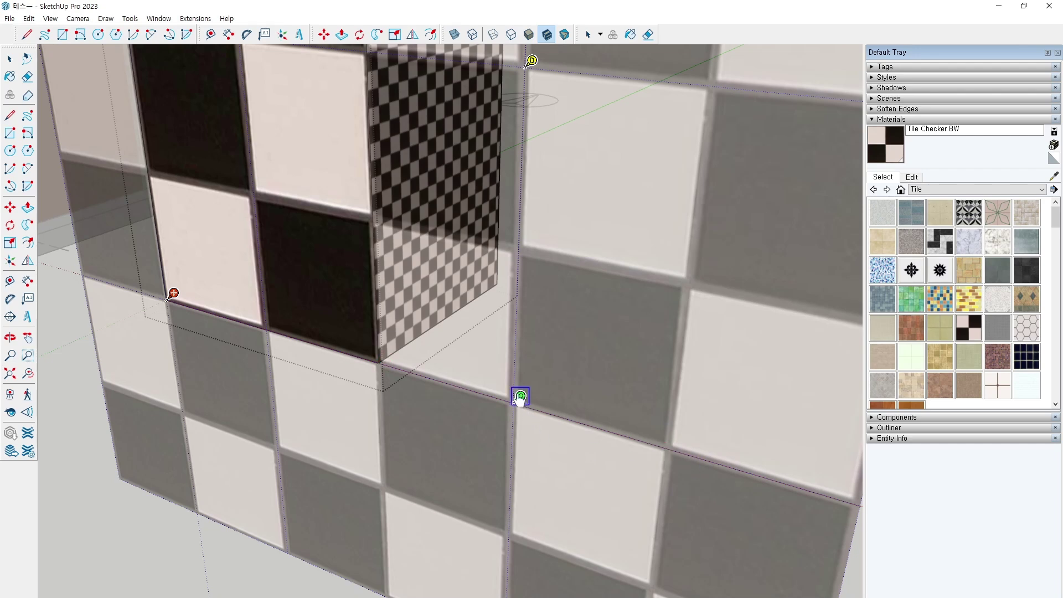
{"action": "left_click", "coordinate": [520, 396]}
{"action": "left_click_drag", "start_coordinate": [672, 443], "coordinate": [379, 355]}
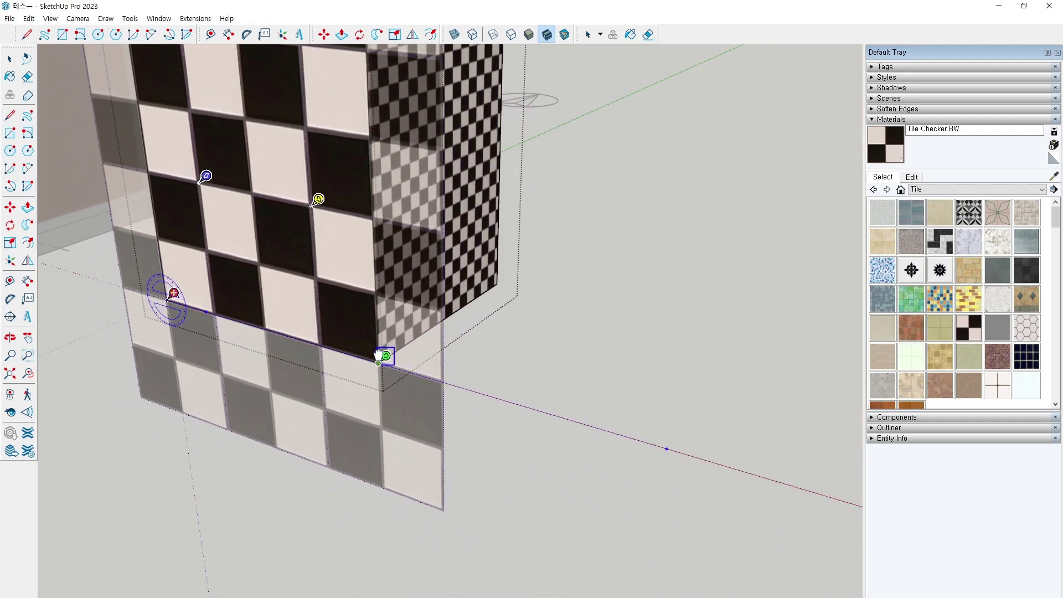
{"action": "key", "text": "ctrl+2"}
{"action": "mouse_move", "coordinate": [160, 239]}
{"action": "left_mouse_down"}
{"action": "mouse_move", "coordinate": [157, 305]}
{"action": "mouse_move", "coordinate": [410, 317]}
{"action": "mouse_move", "coordinate": [368, 359]}
{"action": "left_mouse_up"}
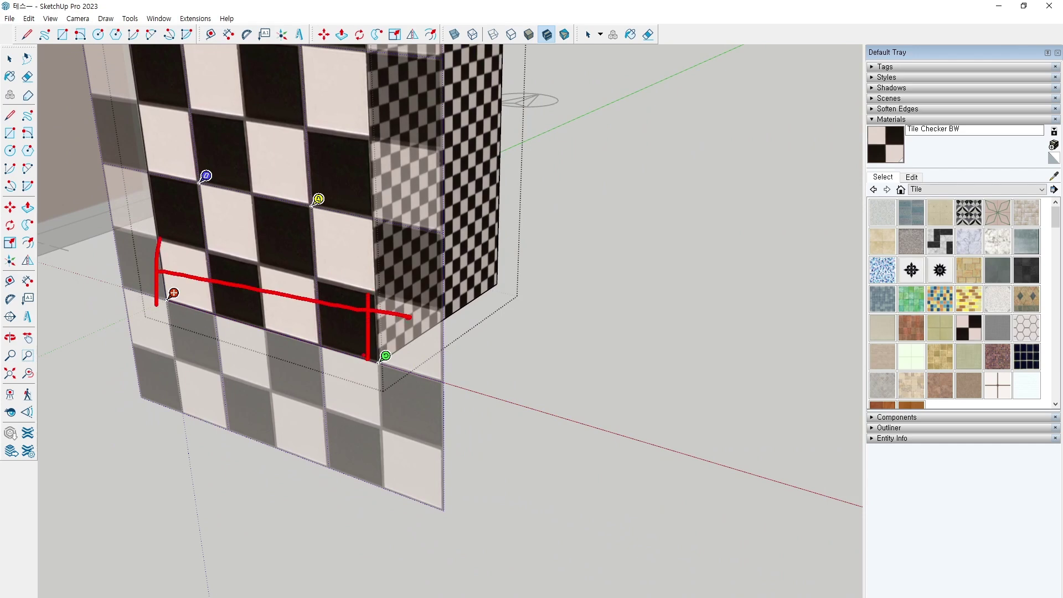
{"action": "key", "text": "Escape"}
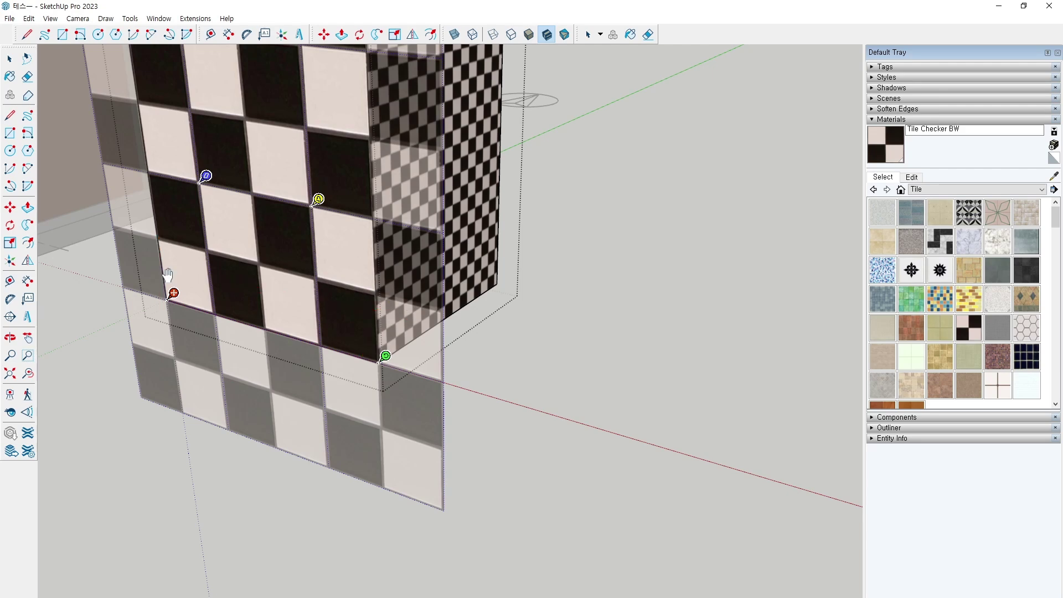
{"action": "mouse_move", "coordinate": [396, 370]}
{"action": "left_mouse_down"}
{"action": "mouse_move", "coordinate": [355, 199]}
{"action": "mouse_move", "coordinate": [392, 209]}
{"action": "mouse_move", "coordinate": [491, 185]}
{"action": "mouse_move", "coordinate": [352, 211]}
{"action": "mouse_move", "coordinate": [485, 183]}
{"action": "mouse_move", "coordinate": [327, 244]}
{"action": "mouse_move", "coordinate": [436, 252]}
{"action": "mouse_move", "coordinate": [385, 365]}
{"action": "mouse_move", "coordinate": [382, 357]}
{"action": "left_mouse_up"}
{"action": "key", "text": "Escape"}
{"action": "middle_click_drag", "start_coordinate": [240, 339], "coordinate": [437, 375], "text": "shift"}
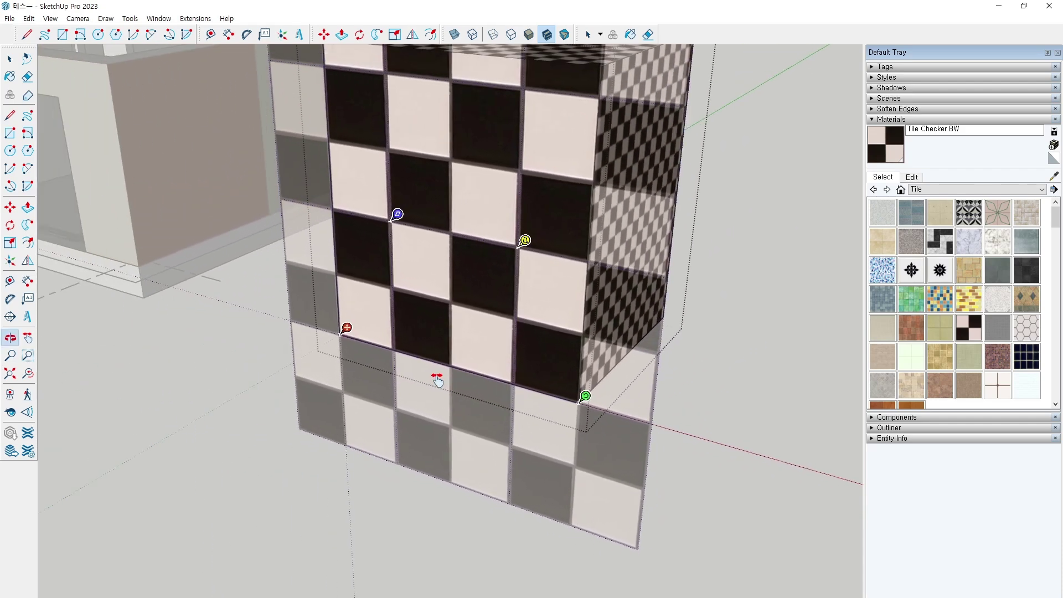
{"action": "scroll", "coordinate": [368, 327], "scroll_direction": "up", "scroll_amount": 3}
{"action": "left_click_drag", "start_coordinate": [322, 301], "coordinate": [384, 358]}
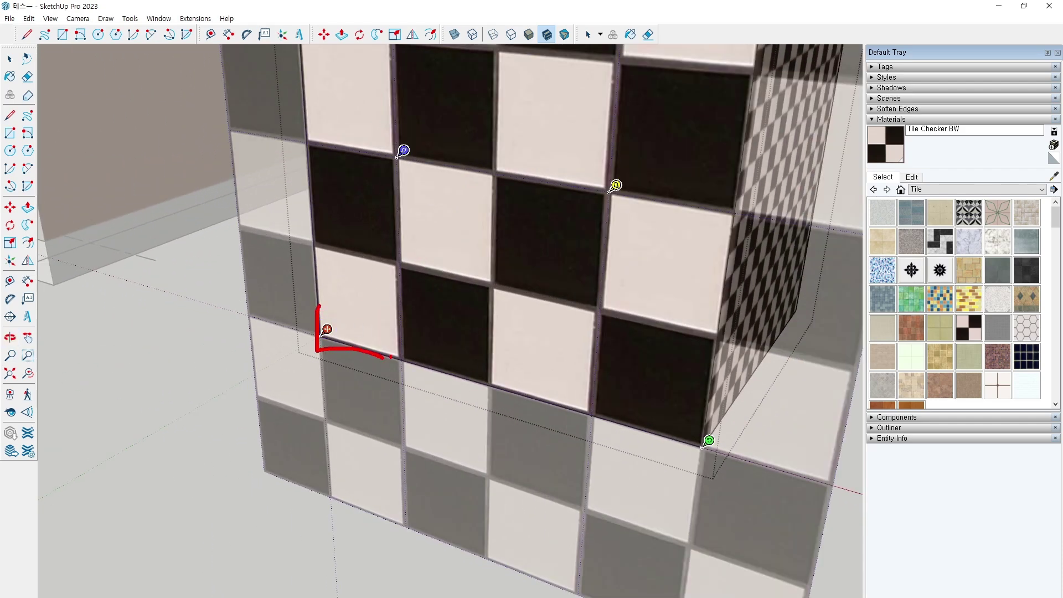
{"action": "left_click_drag", "start_coordinate": [720, 330], "coordinate": [698, 445]}
{"action": "key", "text": "Escape"}
Relocate the blue pin to a tile corner on the front face's left edge and the yellow pin to the matching corner on its right edge.
{"action": "middle_click_drag", "start_coordinate": [193, 320], "coordinate": [169, 295]}
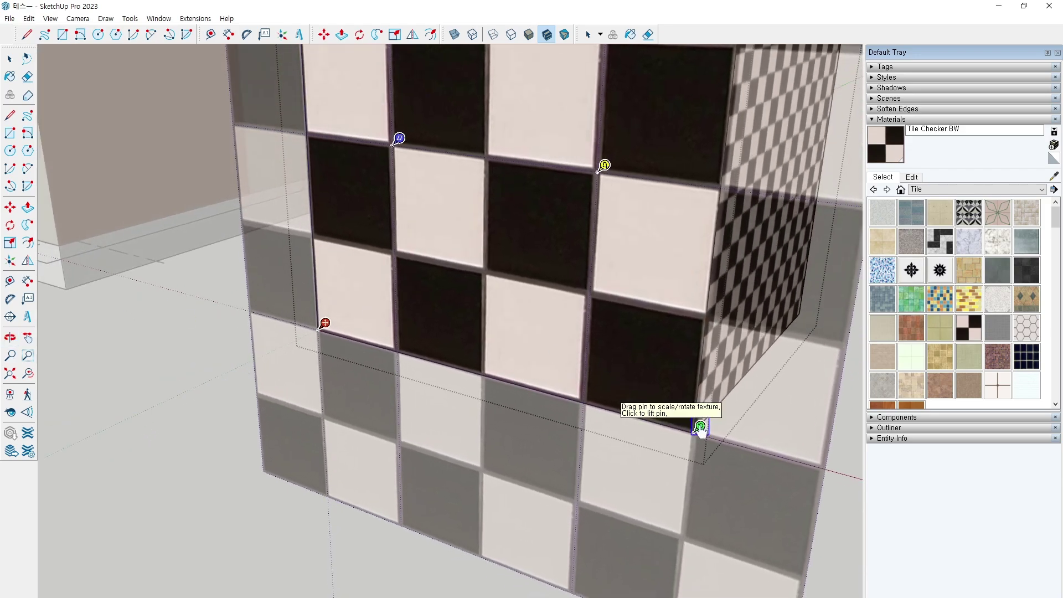
{"action": "middle_click_drag", "start_coordinate": [387, 244], "coordinate": [391, 166]}
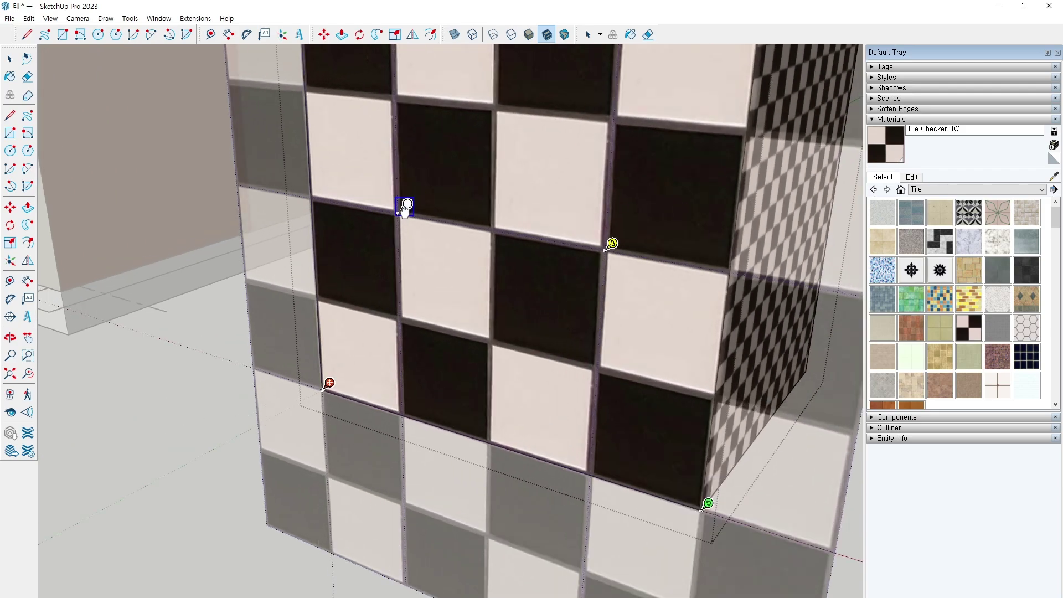
{"action": "scroll", "coordinate": [357, 242], "scroll_direction": "down", "scroll_amount": 3}
{"action": "scroll", "coordinate": [318, 148], "scroll_direction": "up", "scroll_amount": 6}
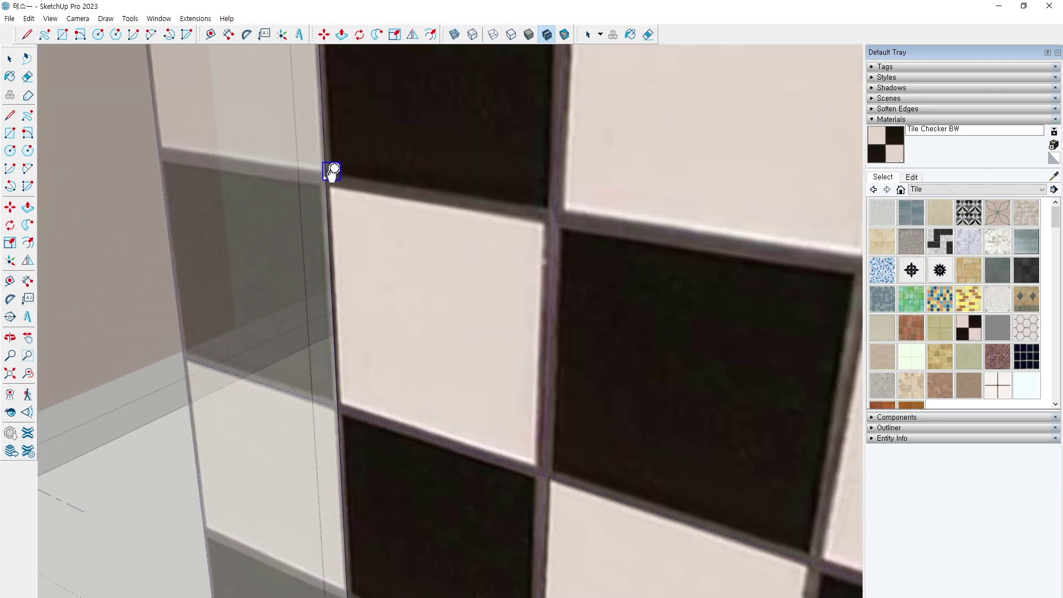
{"action": "left_click", "coordinate": [333, 172]}
{"action": "scroll", "coordinate": [332, 171], "scroll_direction": "down", "scroll_amount": 4}
{"action": "left_click", "coordinate": [619, 320]}
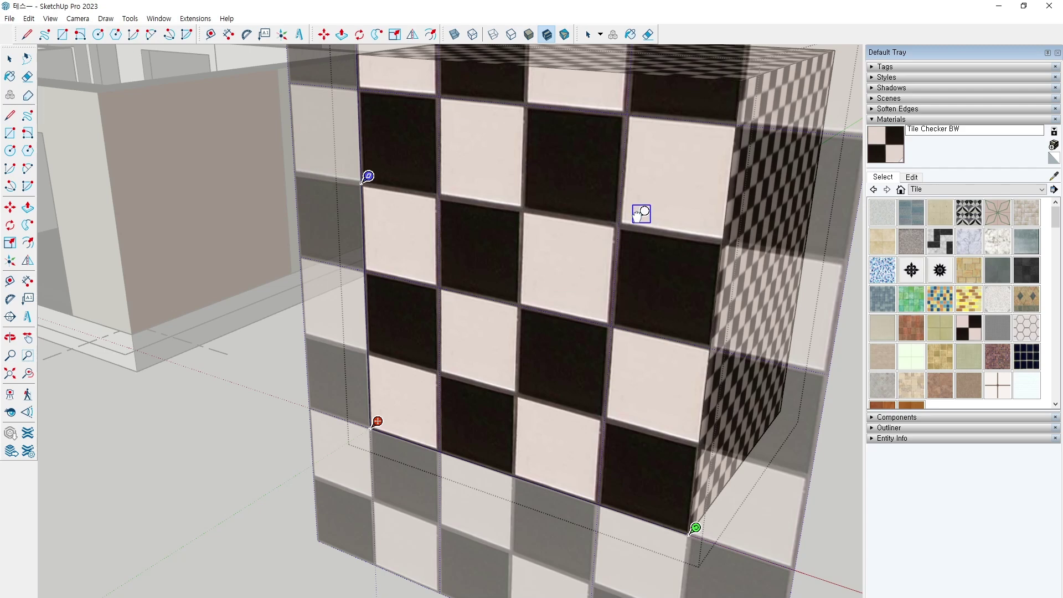
{"action": "scroll", "coordinate": [637, 216], "scroll_direction": "down", "scroll_amount": 2}
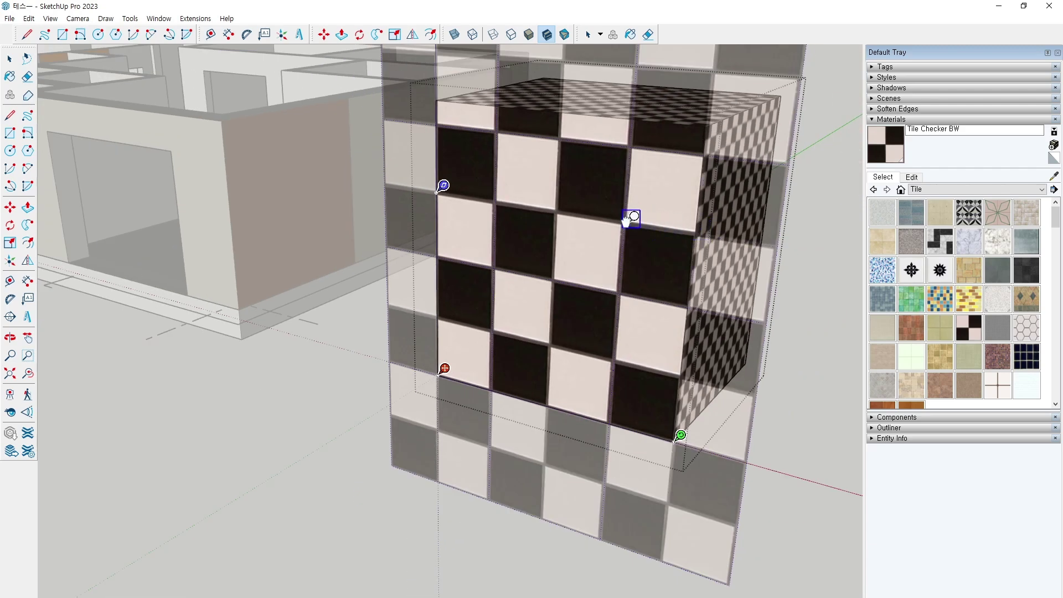
{"action": "left_click", "coordinate": [698, 228]}
Try shearing the front texture by pulling the blue pin one tile outward, and return it to the face's left edge.
{"action": "scroll", "coordinate": [438, 187], "scroll_direction": "up", "scroll_amount": 2}
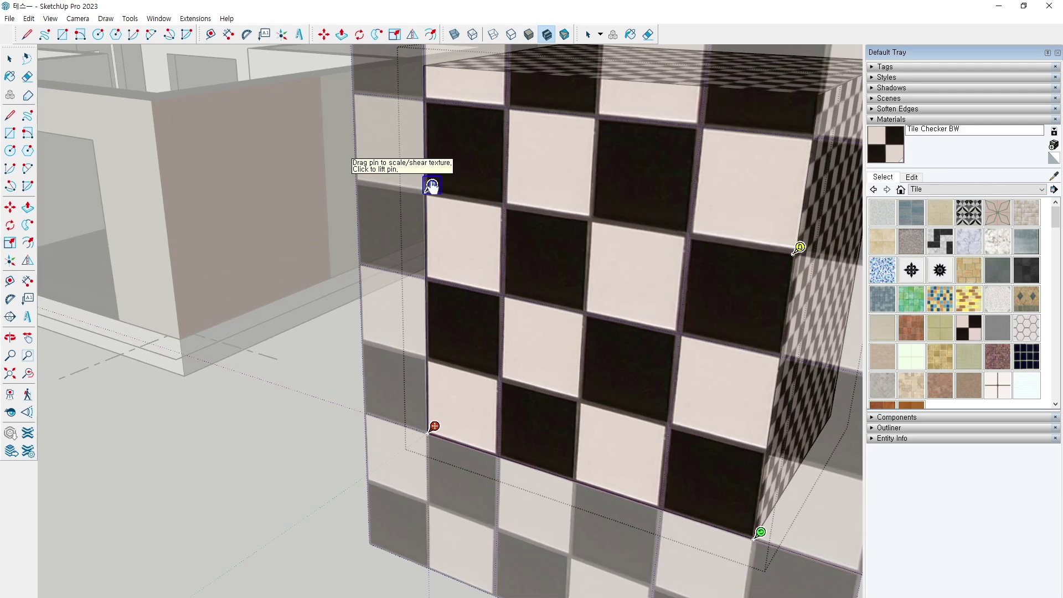
{"action": "left_click_drag", "start_coordinate": [431, 200], "coordinate": [517, 215]}
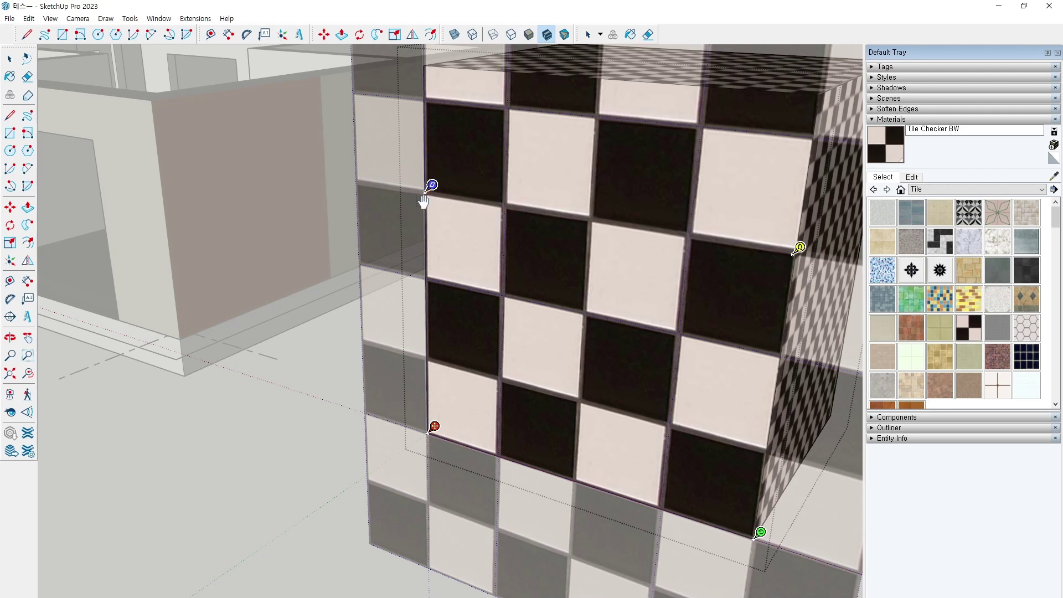
{"action": "left_click_drag", "start_coordinate": [432, 187], "coordinate": [367, 175]}
{"action": "left_click_drag", "start_coordinate": [370, 184], "coordinate": [431, 192]}
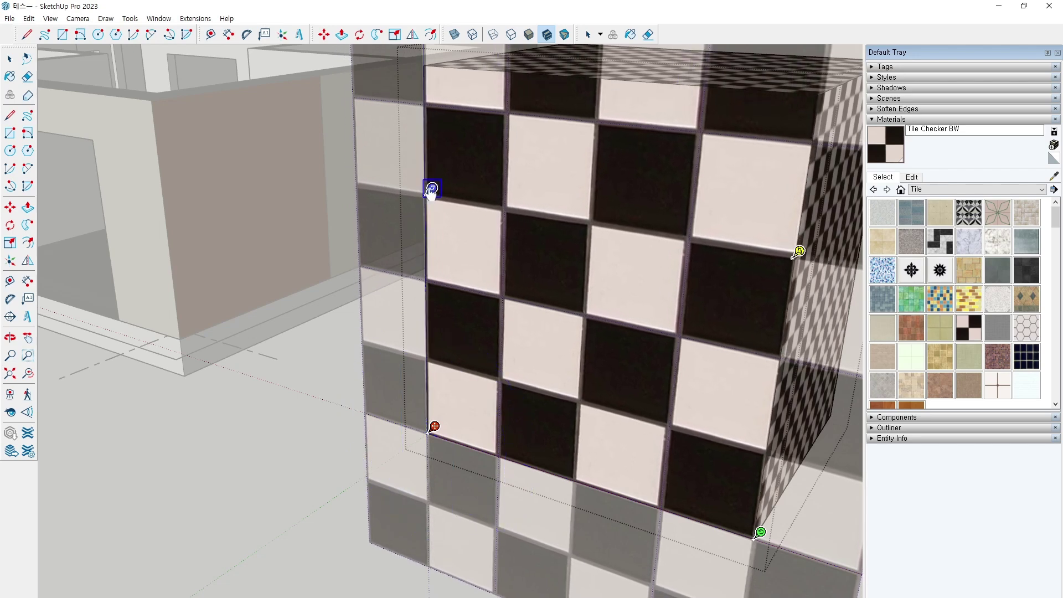
Relocate the blue pin one tile outside the front face and shear the texture until that pin meets the face's left edge.
{"action": "left_click", "coordinate": [433, 190]}
{"action": "left_click", "coordinate": [361, 178]}
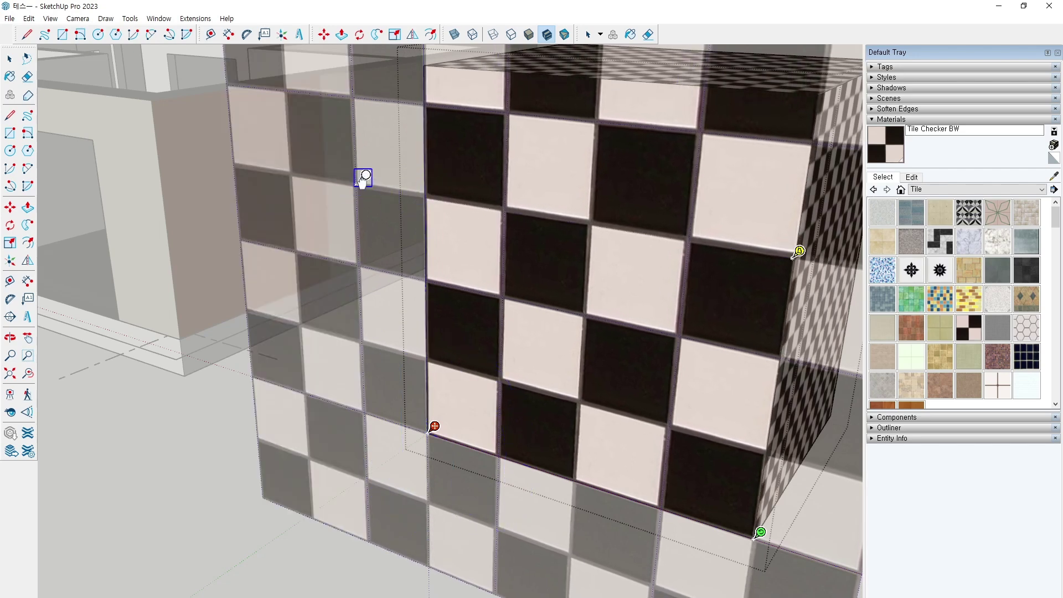
{"action": "left_click_drag", "start_coordinate": [361, 180], "coordinate": [427, 190]}
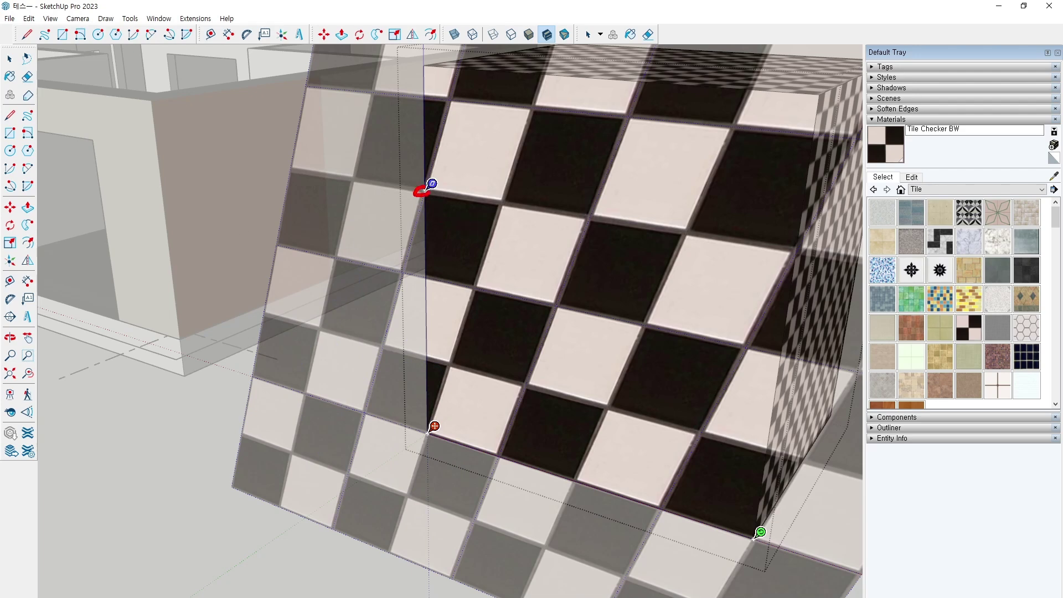
{"action": "mouse_move", "coordinate": [445, 216]}
{"action": "left_mouse_down"}
{"action": "mouse_move", "coordinate": [511, 226]}
{"action": "mouse_move", "coordinate": [598, 260]}
{"action": "left_mouse_up"}
Relocate the blue pin one tile inward and pull the texture back to the face's left edge to straighten the tiles.
{"action": "left_click", "coordinate": [432, 184]}
{"action": "left_click", "coordinate": [502, 202]}
{"action": "left_click_drag", "start_coordinate": [502, 203], "coordinate": [424, 189]}
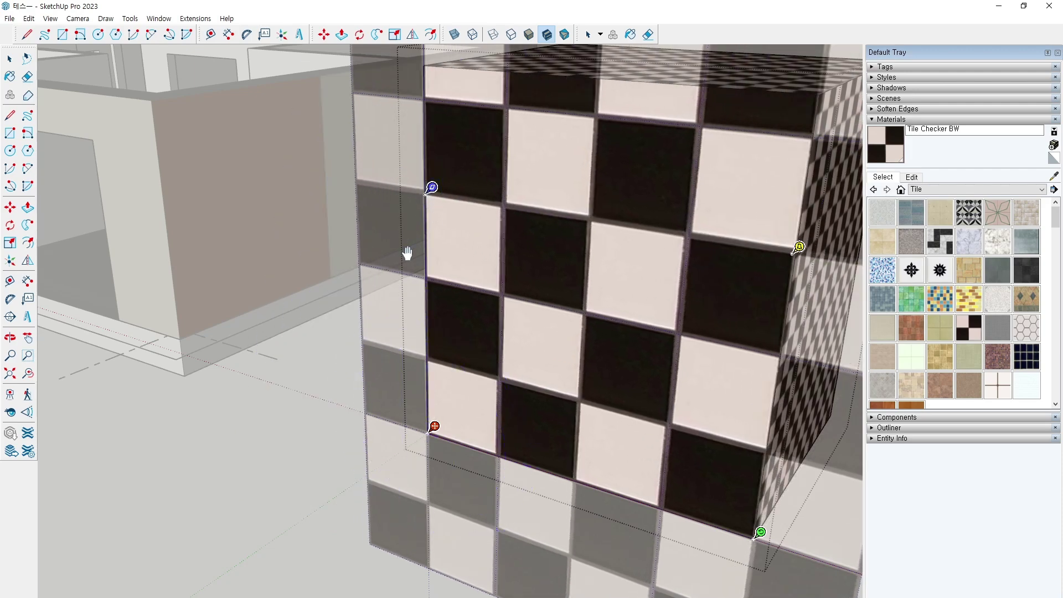
Try distorting the front texture by pulling the yellow pin toward the face's centre, and return it to the face's right edge.
{"action": "scroll", "coordinate": [506, 278], "scroll_direction": "down", "scroll_amount": 4}
{"action": "scroll", "coordinate": [544, 241], "scroll_direction": "up", "scroll_amount": 3}
{"action": "scroll", "coordinate": [545, 241], "scroll_direction": "up", "scroll_amount": 3}
{"action": "mouse_move", "coordinate": [607, 286]}
{"action": "left_mouse_down"}
{"action": "mouse_move", "coordinate": [527, 227]}
{"action": "mouse_move", "coordinate": [616, 302]}
{"action": "left_mouse_up"}
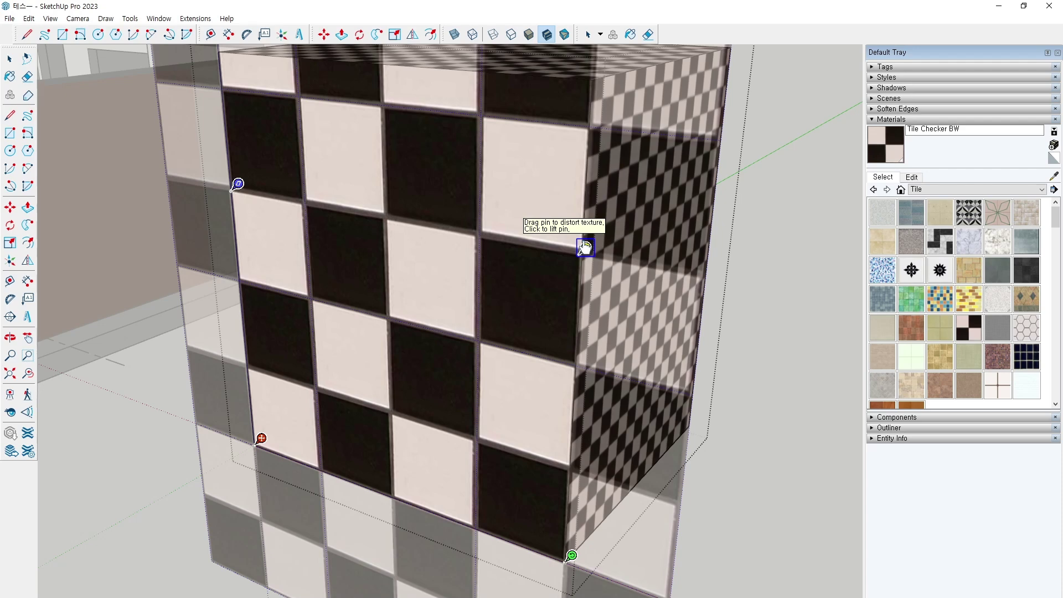
{"action": "scroll", "coordinate": [498, 242], "scroll_direction": "down", "scroll_amount": 2}
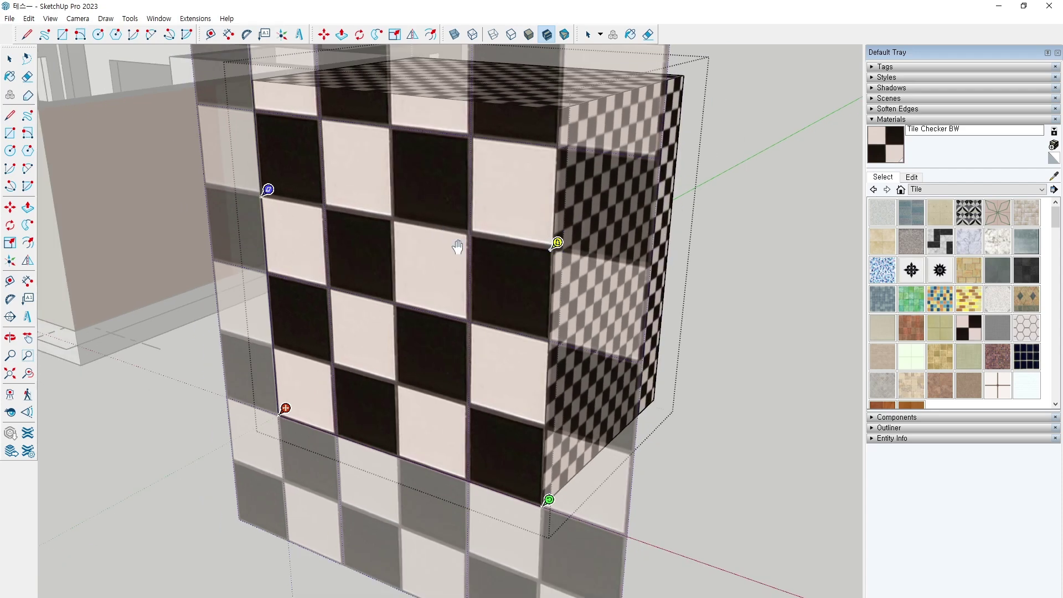
{"action": "left_click_drag", "start_coordinate": [538, 242], "coordinate": [421, 222]}
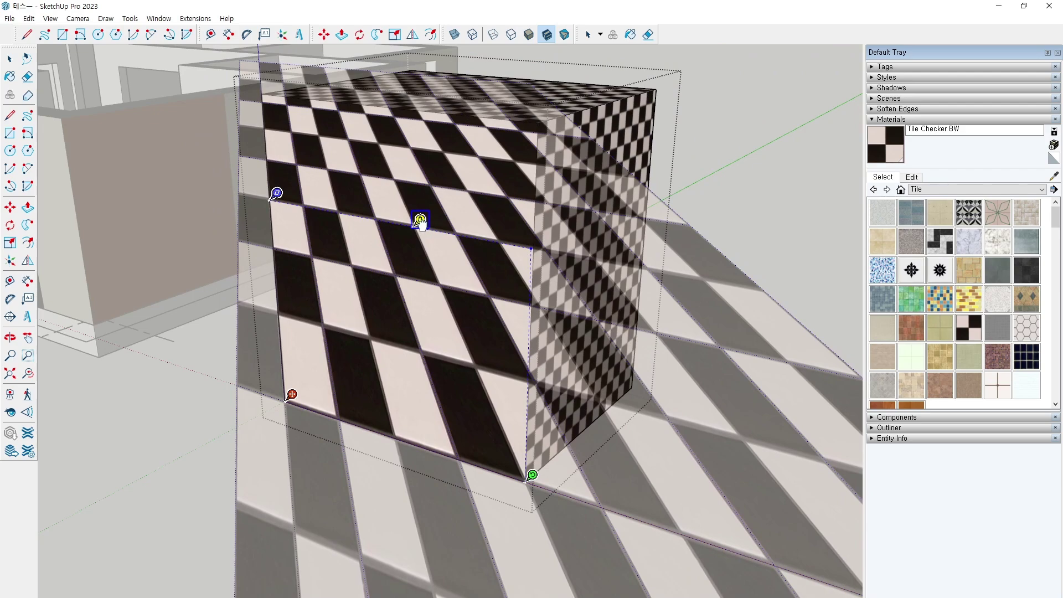
{"action": "left_click_drag", "start_coordinate": [421, 221], "coordinate": [541, 242]}
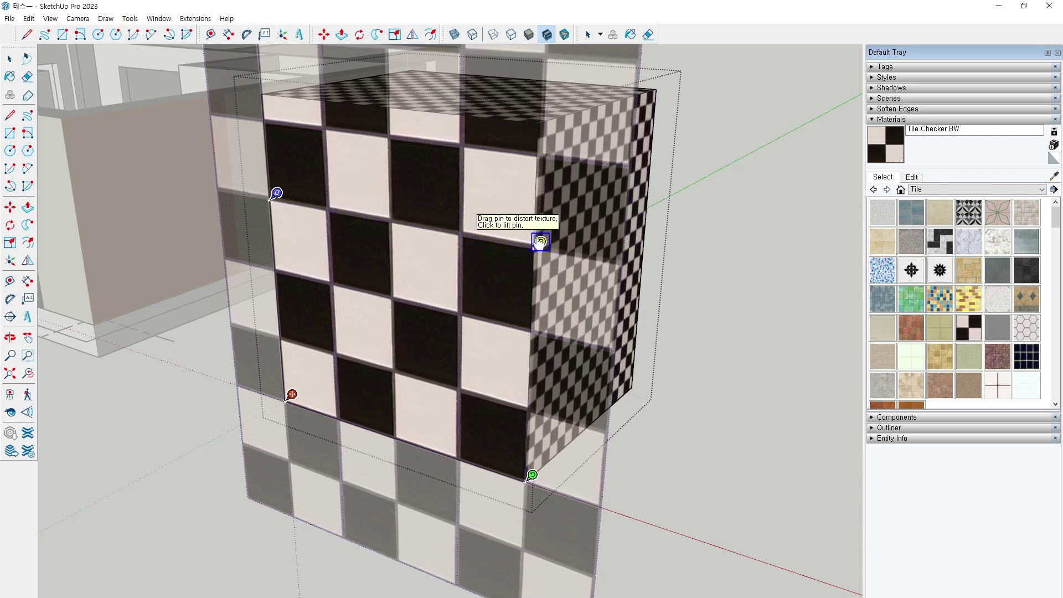
Apply the front texture's position and close the box group.
{"action": "left_click", "coordinate": [718, 394]}
{"action": "left_click", "coordinate": [722, 393]}
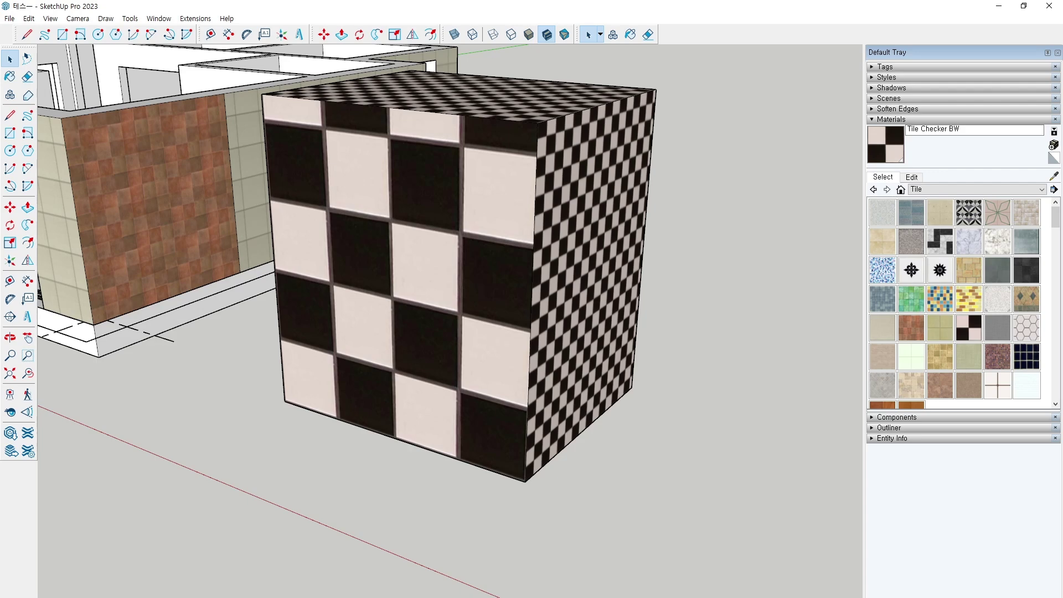
{"action": "left_click", "coordinate": [162, 421]}
{"action": "mouse_move", "coordinate": [292, 376]}
{"action": "left_mouse_down"}
{"action": "mouse_move", "coordinate": [292, 414]}
{"action": "mouse_move", "coordinate": [508, 467]}
{"action": "left_mouse_up"}
{"action": "left_click_drag", "start_coordinate": [511, 442], "coordinate": [505, 481]}
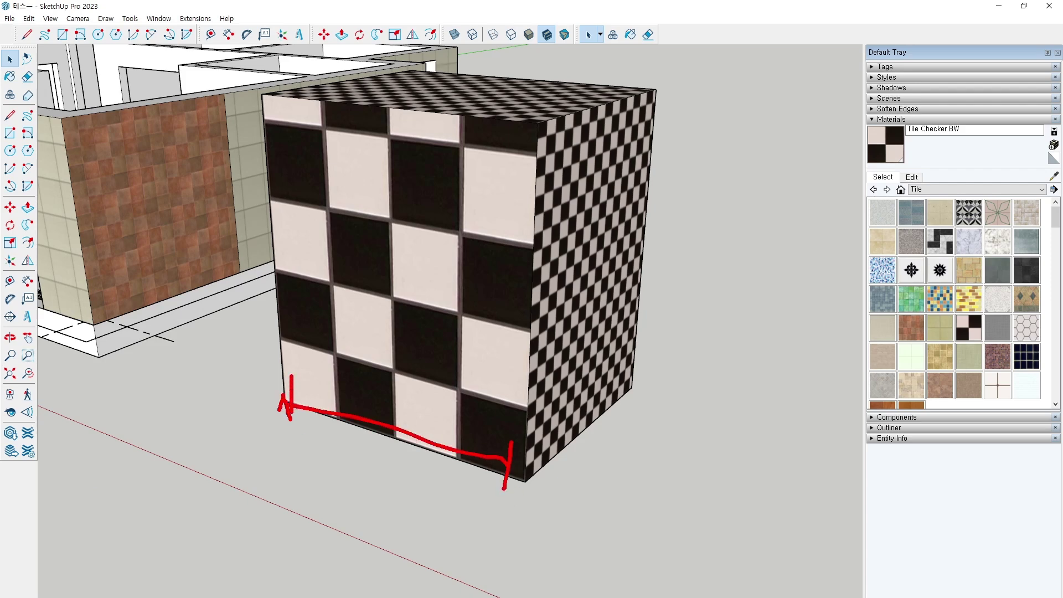
{"action": "key", "text": "Escape"}
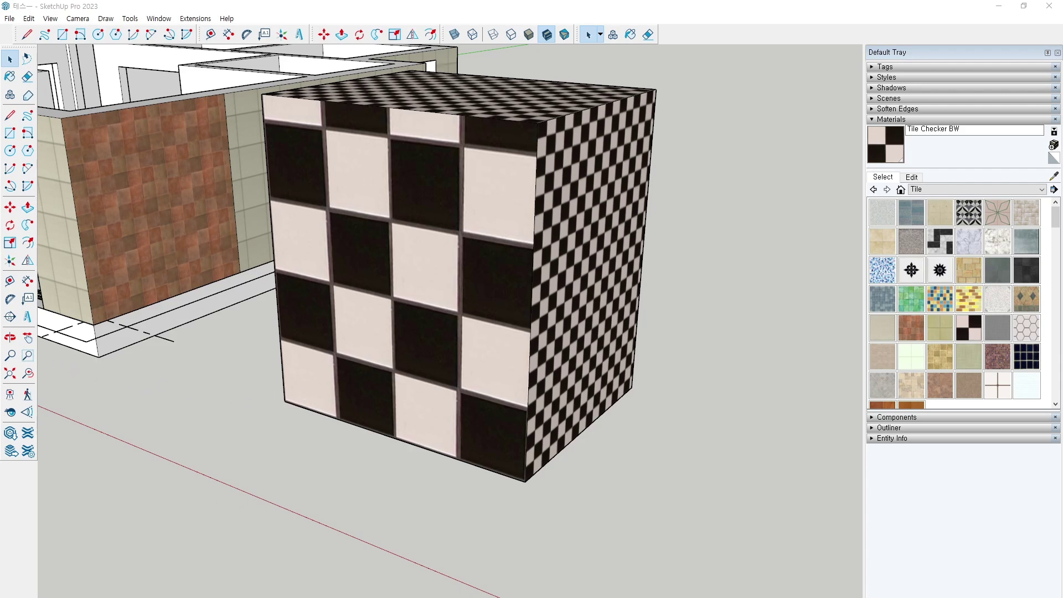
Switch to the Google tile image results in Chrome.
{"action": "key", "text": "alt+Tab"}
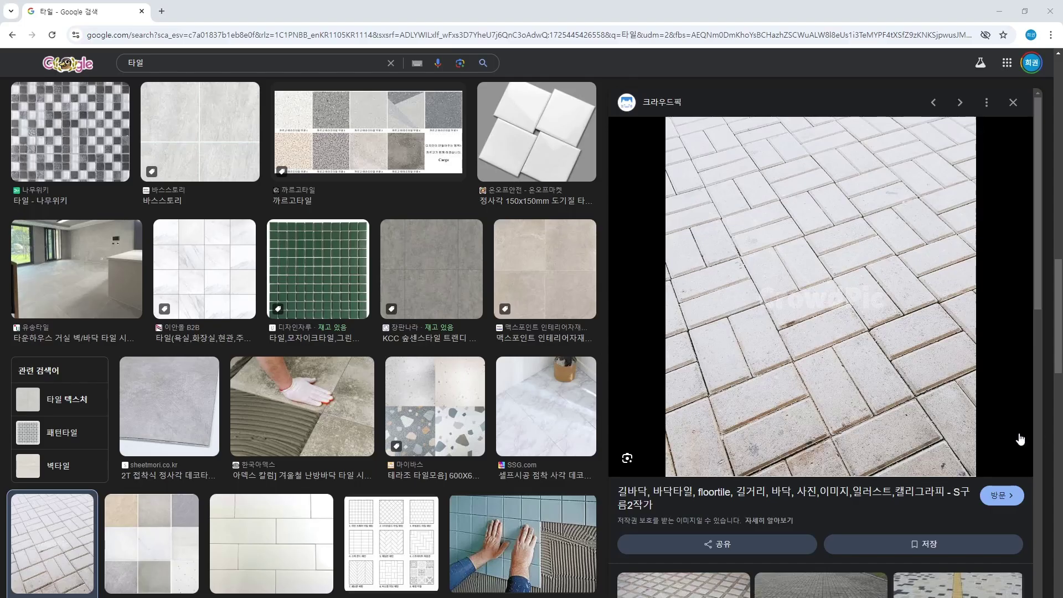
{"action": "right_click", "coordinate": [827, 309]}
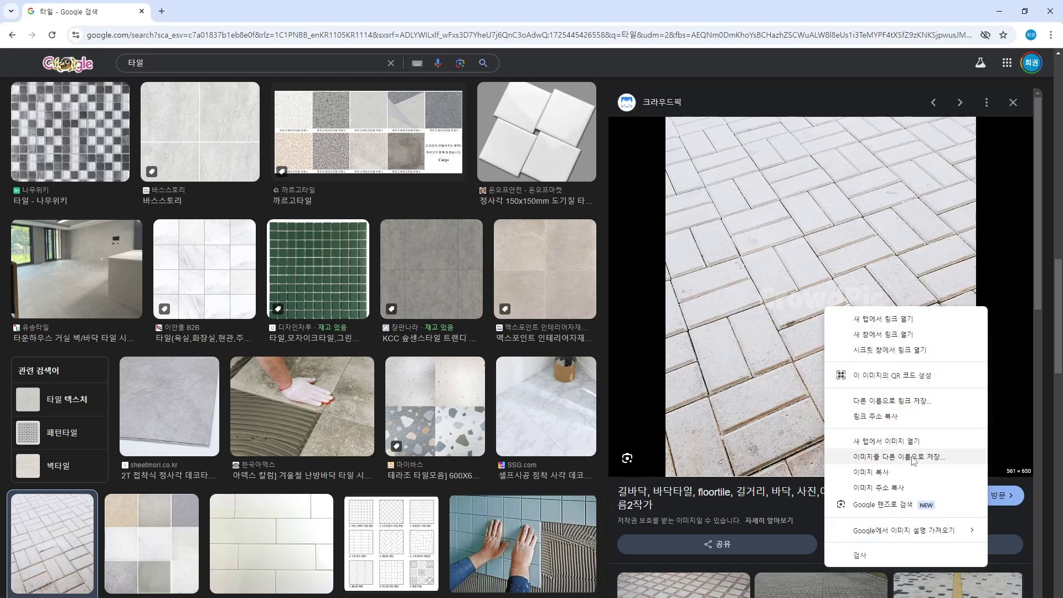
{"action": "left_click", "coordinate": [911, 402]}
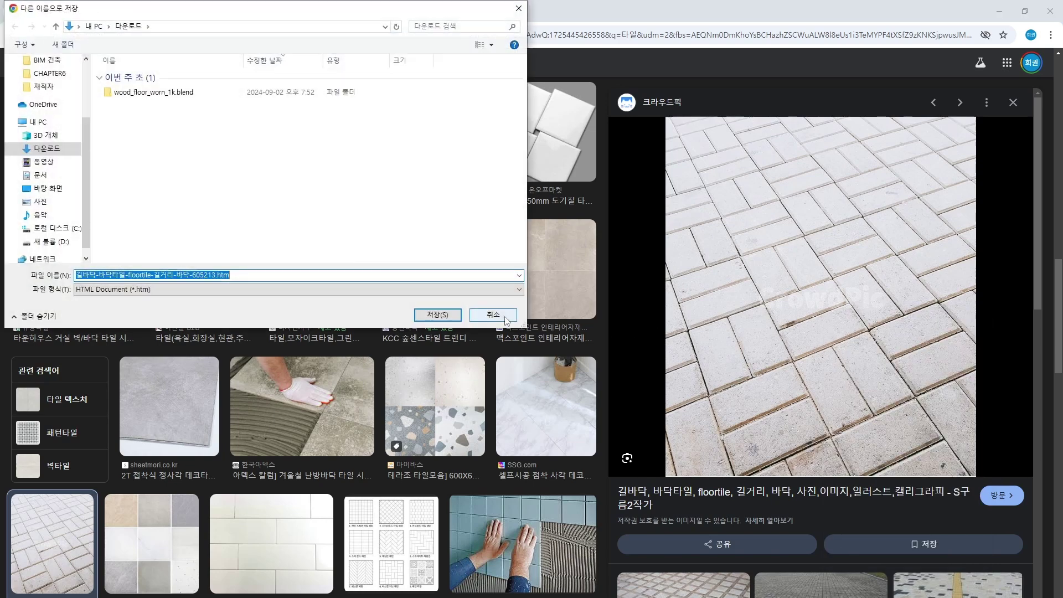
{"action": "left_click", "coordinate": [493, 314]}
Save the enlarged paving tile image to the desktop as a JPEG and return to SketchUp.
{"action": "right_click", "coordinate": [792, 332]}
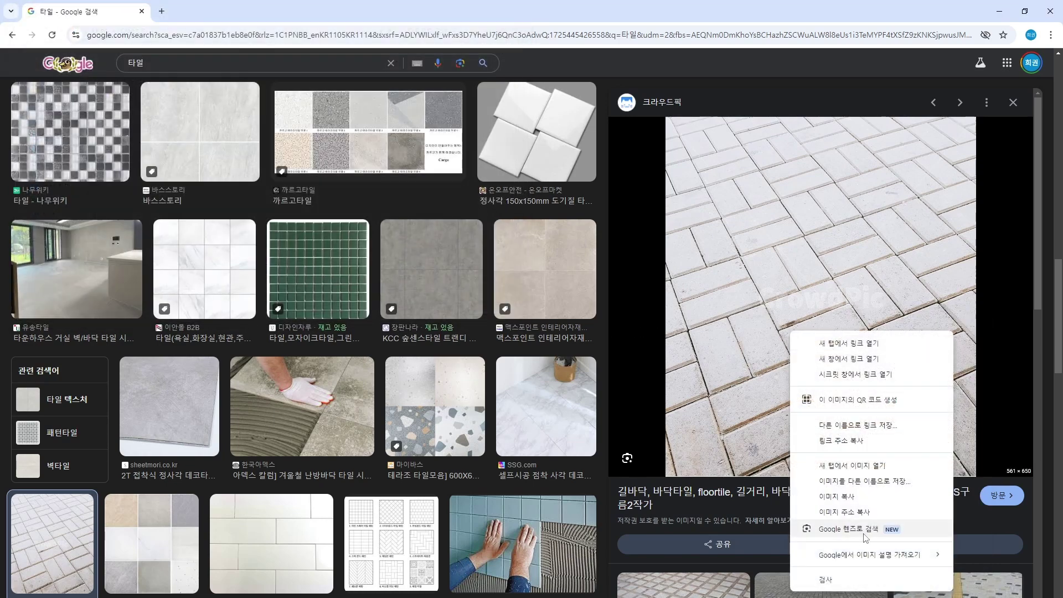
{"action": "left_click", "coordinate": [879, 487]}
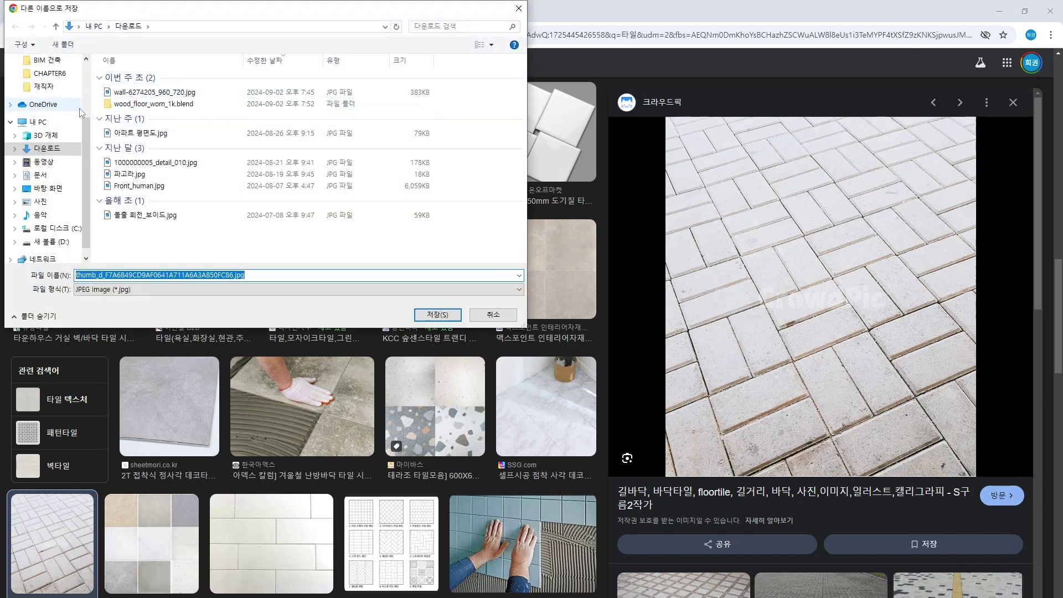
{"action": "scroll", "coordinate": [81, 113], "scroll_direction": "up", "scroll_amount": 3}
{"action": "left_click", "coordinate": [47, 82]}
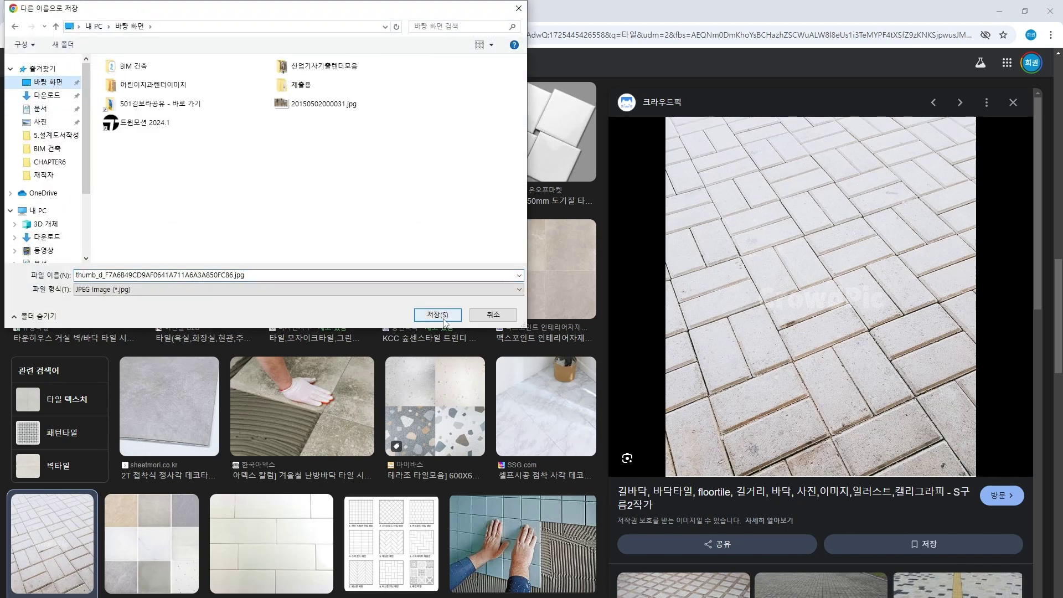
{"action": "left_click", "coordinate": [437, 314]}
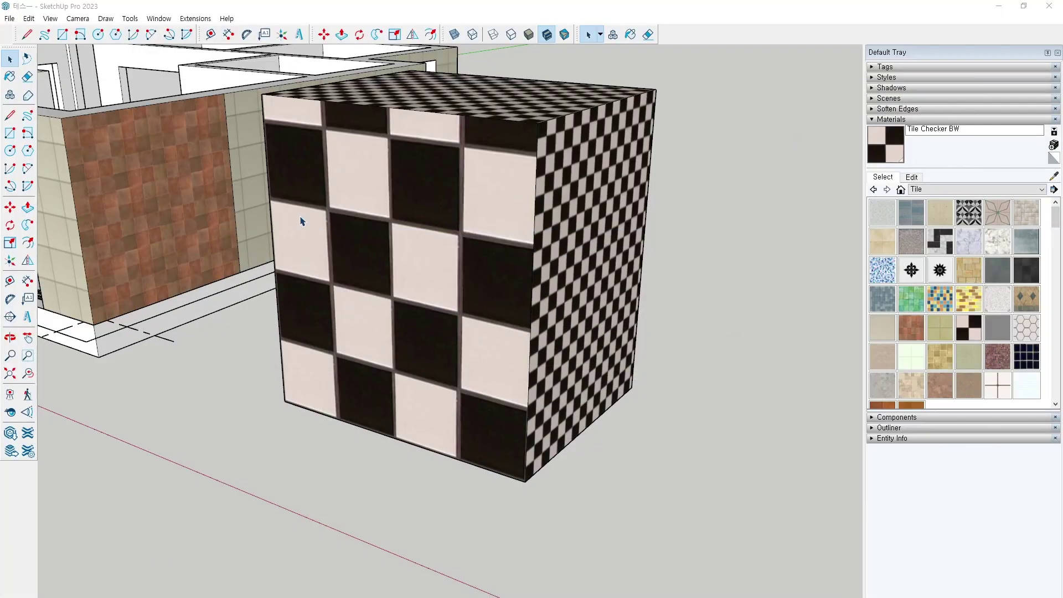
{"action": "middle_click_drag", "start_coordinate": [300, 221], "coordinate": [522, 354]}
{"action": "left_click", "coordinate": [357, 323]}
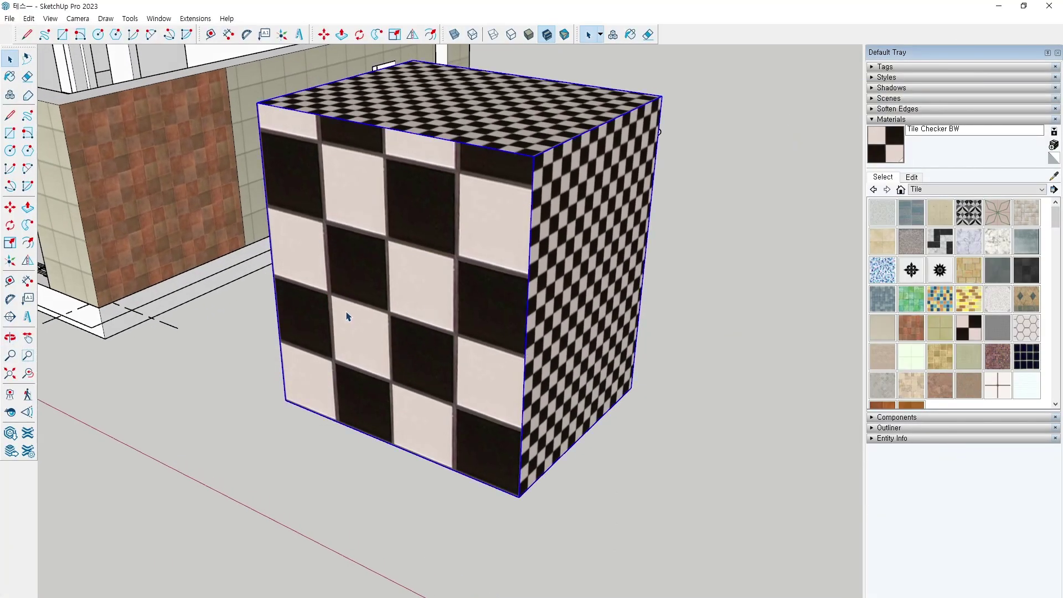
{"action": "left_click", "coordinate": [762, 395]}
Start creating a new material and name it xxxx.
{"action": "left_click", "coordinate": [898, 120]}
{"action": "left_click", "coordinate": [954, 119]}
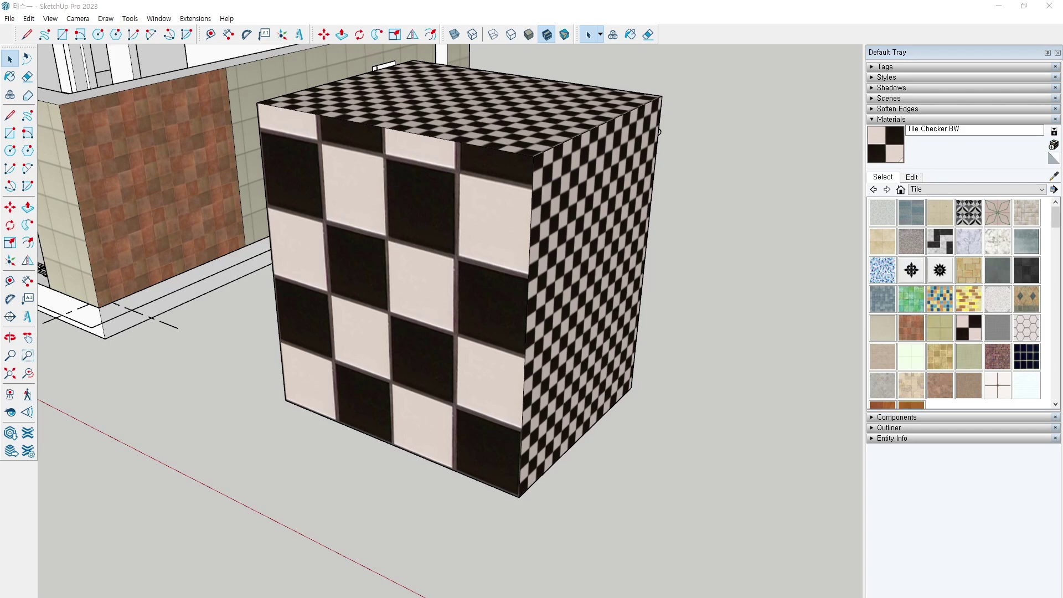
{"action": "left_click_drag", "start_coordinate": [72, 181], "coordinate": [774, 184]}
{"action": "double_click", "coordinate": [813, 203]}
{"action": "type", "text": "xxxx"}
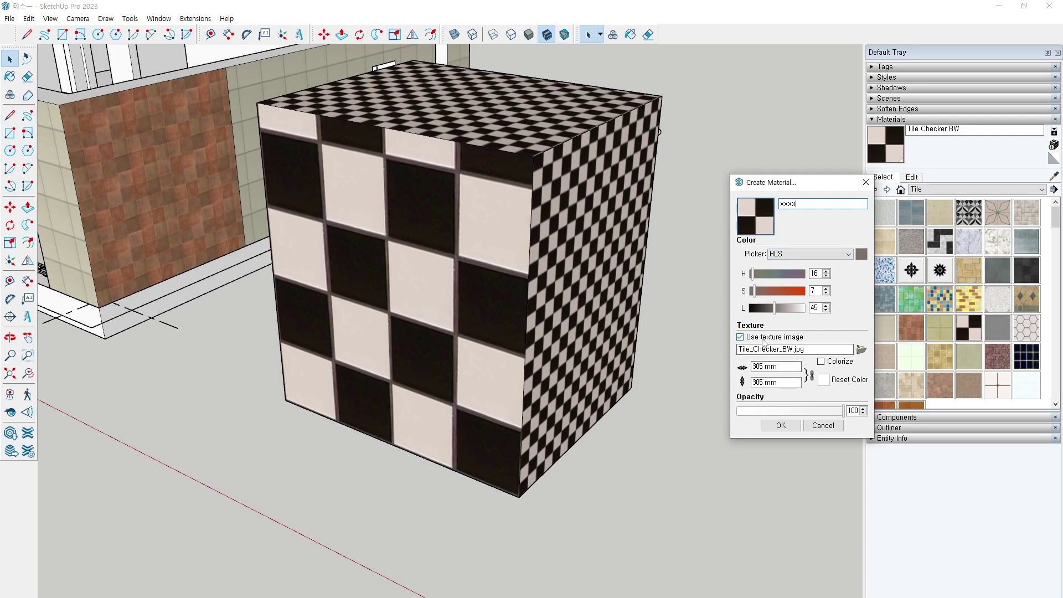
Load the saved paving tile image from the desktop as the new material's texture and create the material.
{"action": "left_click", "coordinate": [862, 350]}
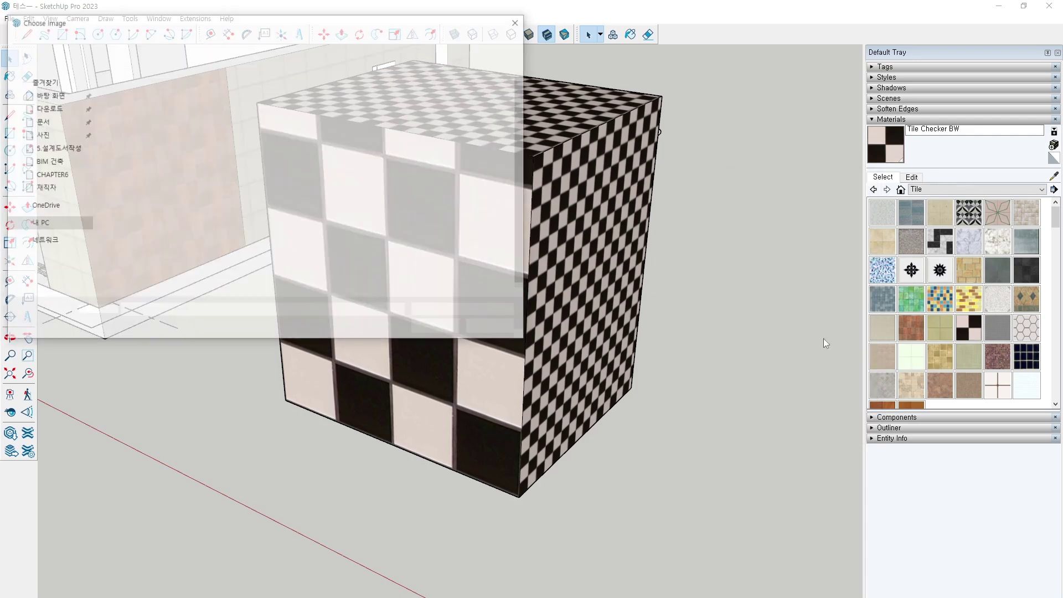
{"action": "scroll", "coordinate": [49, 98], "scroll_direction": "up", "scroll_amount": 2}
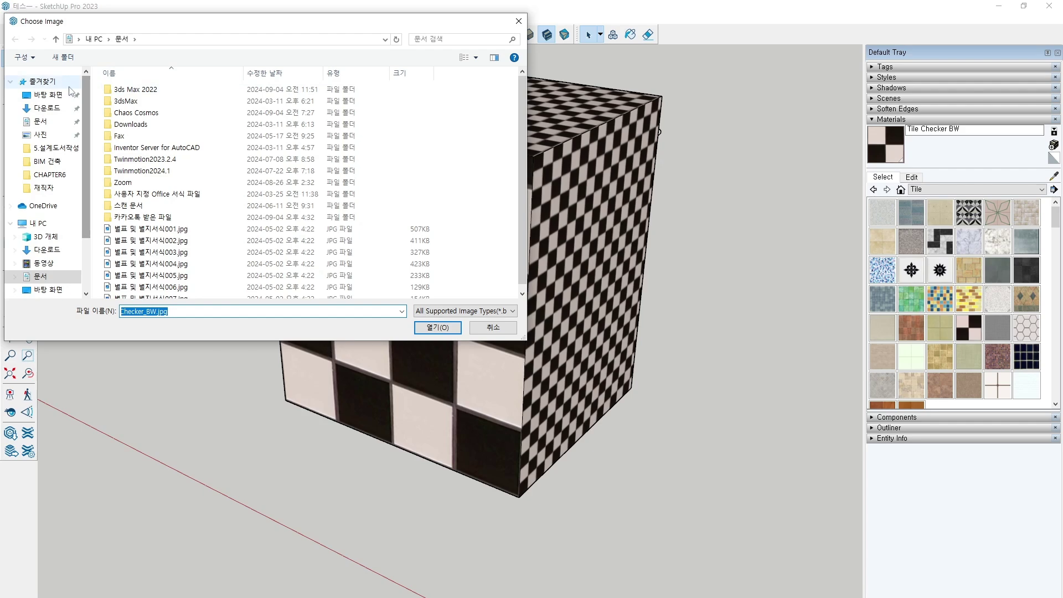
{"action": "left_click", "coordinate": [48, 95]}
{"action": "left_click", "coordinate": [186, 138]}
{"action": "left_click", "coordinate": [458, 329]}
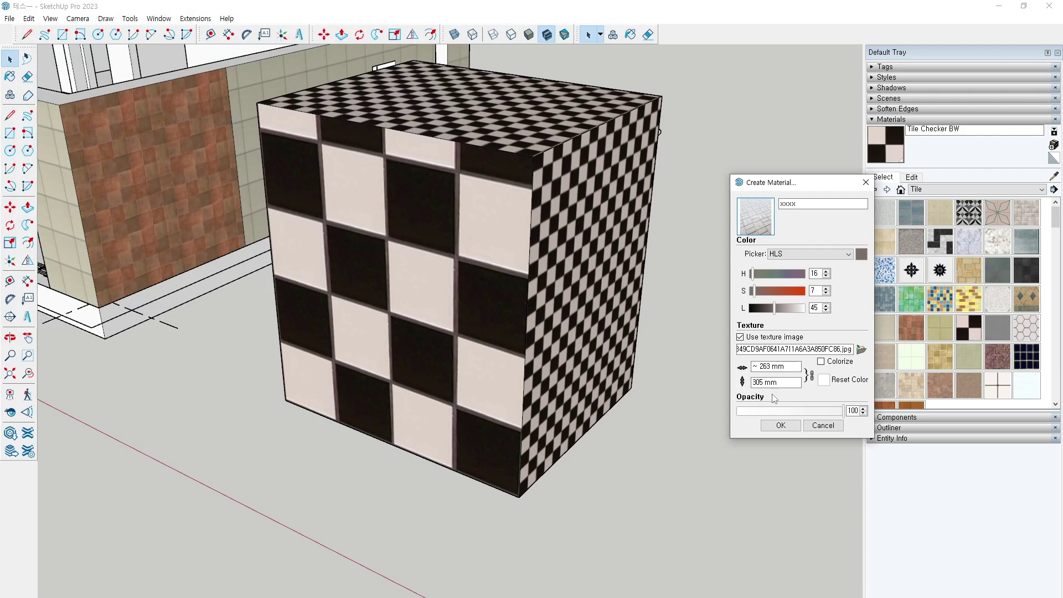
{"action": "left_click", "coordinate": [778, 426]}
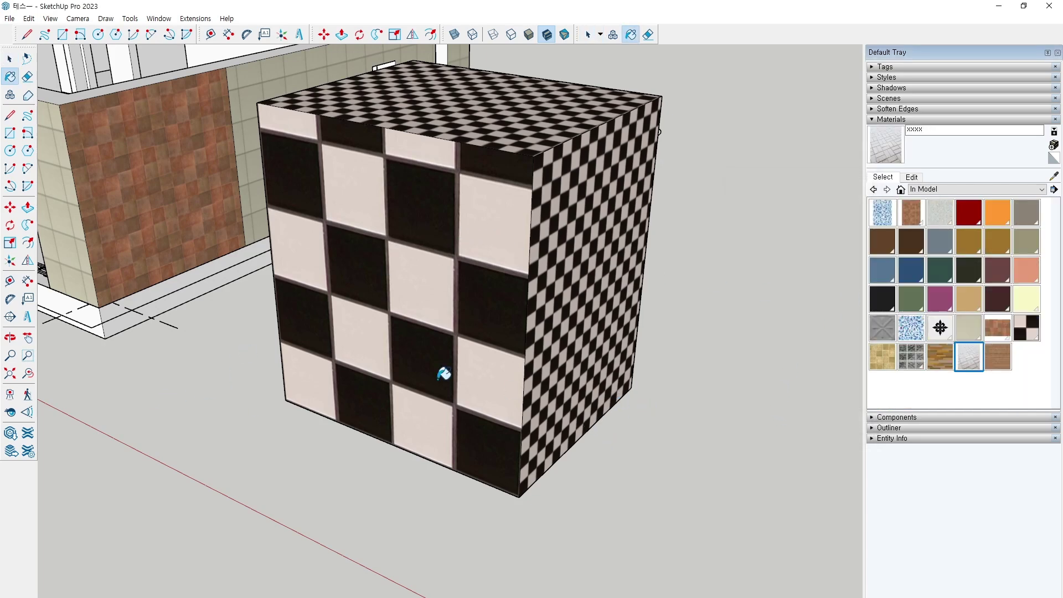
Paint the building group behind the box with the xxxx material and leave the Paint Bucket tool.
{"action": "left_click", "coordinate": [186, 247]}
{"action": "key", "text": "space"}
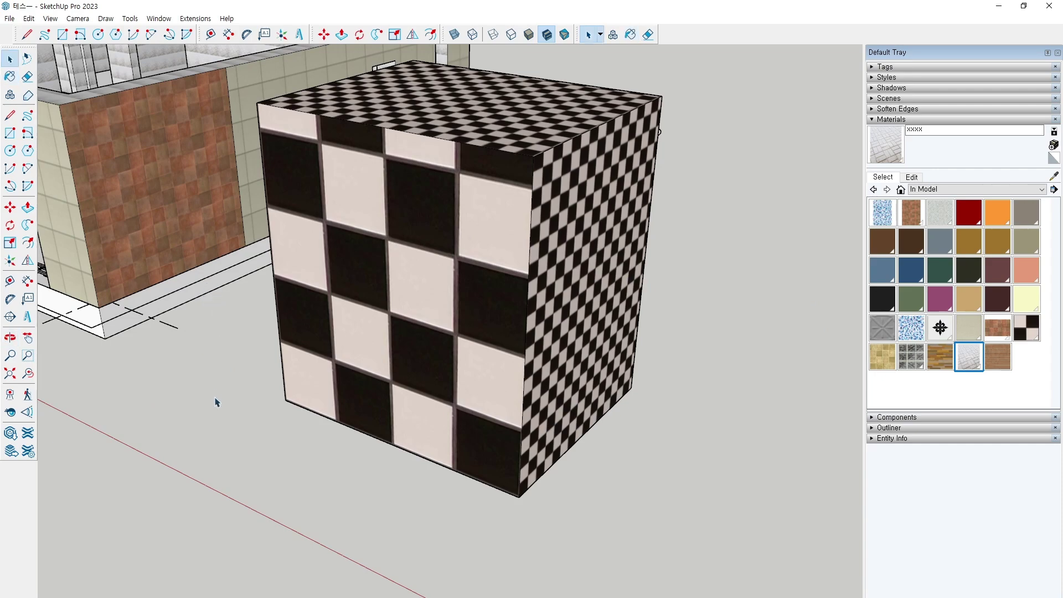
Open the checkered box group for editing and paint its front face with the xxxx material.
{"action": "double_click", "coordinate": [403, 341]}
{"action": "left_click", "coordinate": [962, 363]}
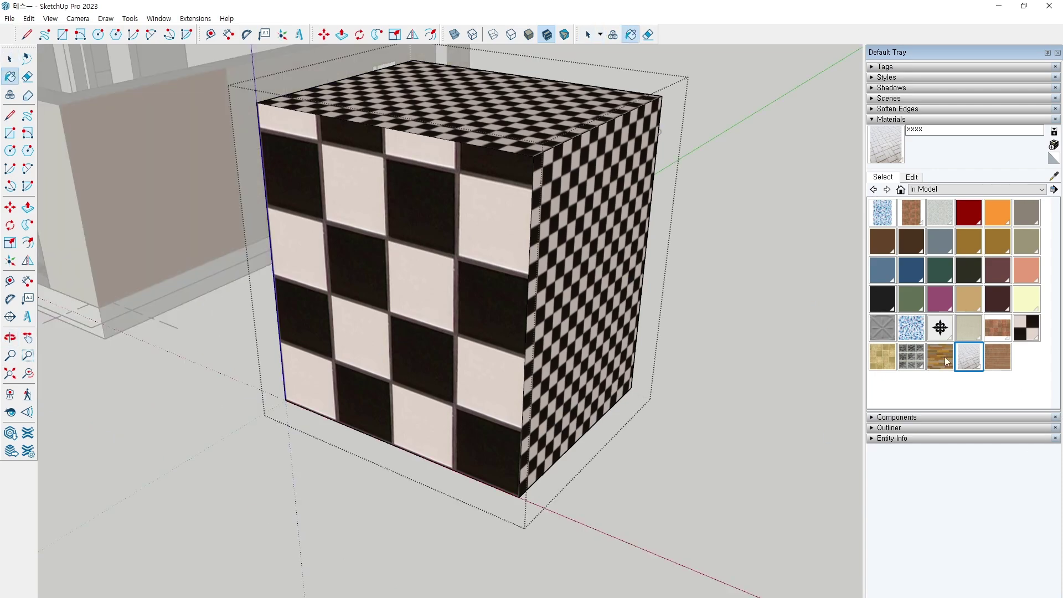
{"action": "left_click", "coordinate": [436, 252]}
{"action": "scroll", "coordinate": [446, 361], "scroll_direction": "up", "scroll_amount": 6}
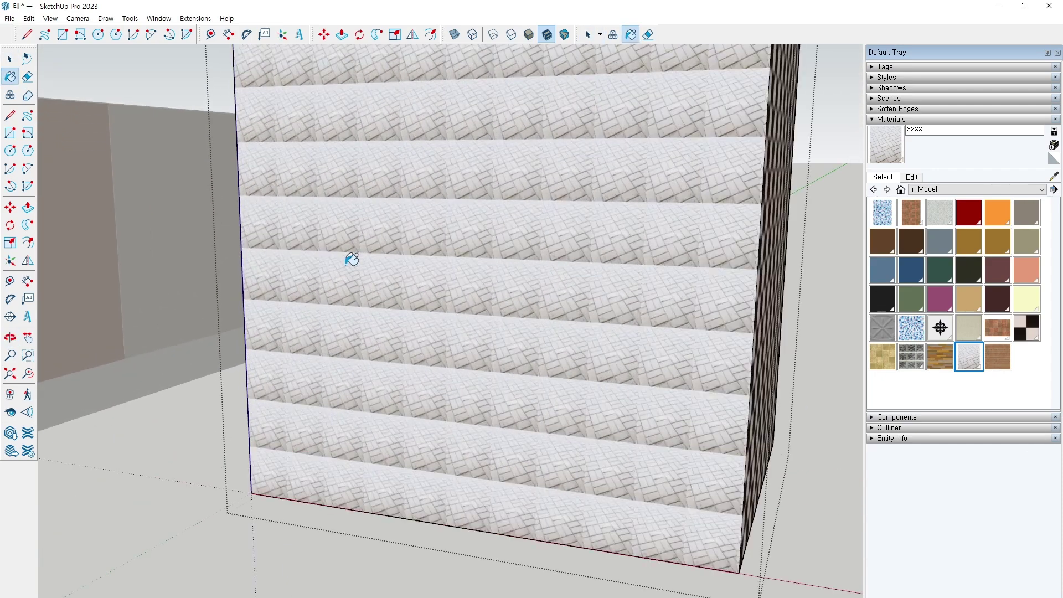
{"action": "scroll", "coordinate": [352, 259], "scroll_direction": "up", "scroll_amount": 6}
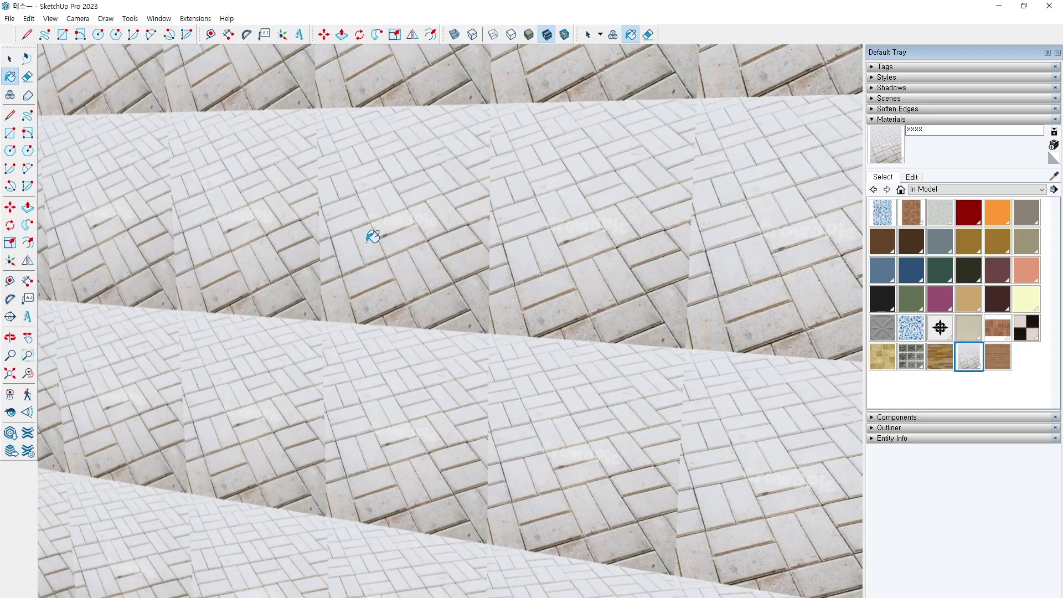
{"action": "scroll", "coordinate": [373, 238], "scroll_direction": "down", "scroll_amount": 10}
Start positioning the texture on the box's front face and relocate the red pin to a brick corner near the image's lower edge.
{"action": "key", "text": "space"}
{"action": "left_click", "coordinate": [367, 277]}
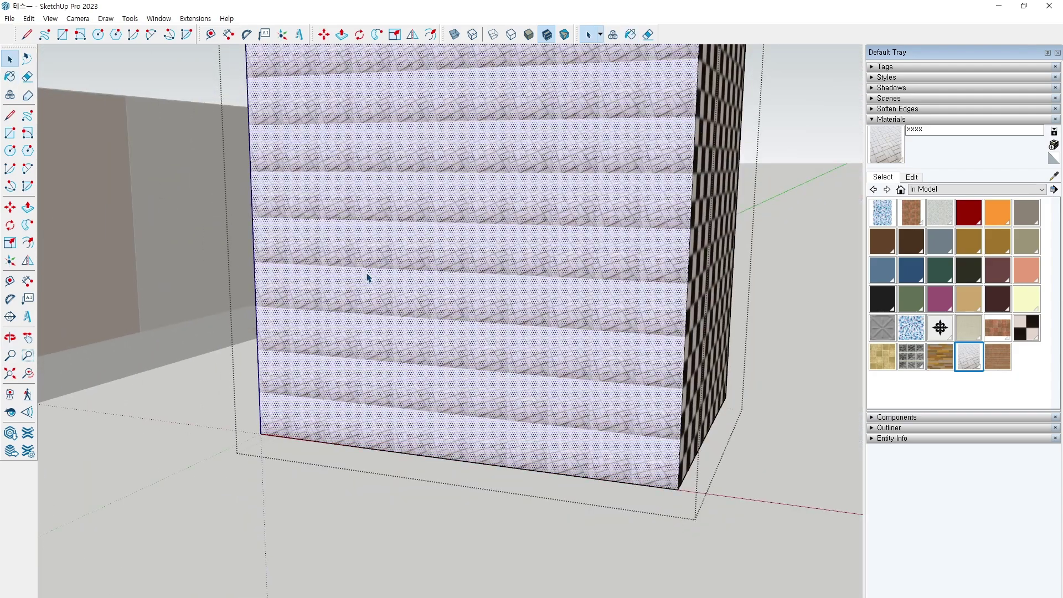
{"action": "right_click", "coordinate": [367, 277]}
{"action": "mouse_move", "coordinate": [407, 420]}
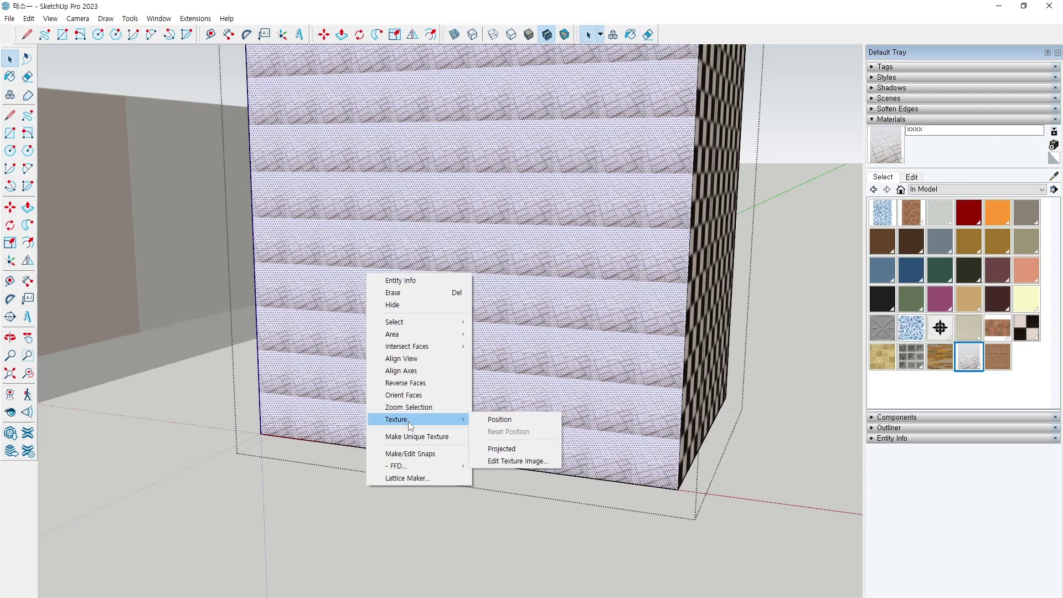
{"action": "left_click", "coordinate": [503, 423]}
{"action": "scroll", "coordinate": [360, 311], "scroll_direction": "up", "scroll_amount": 5}
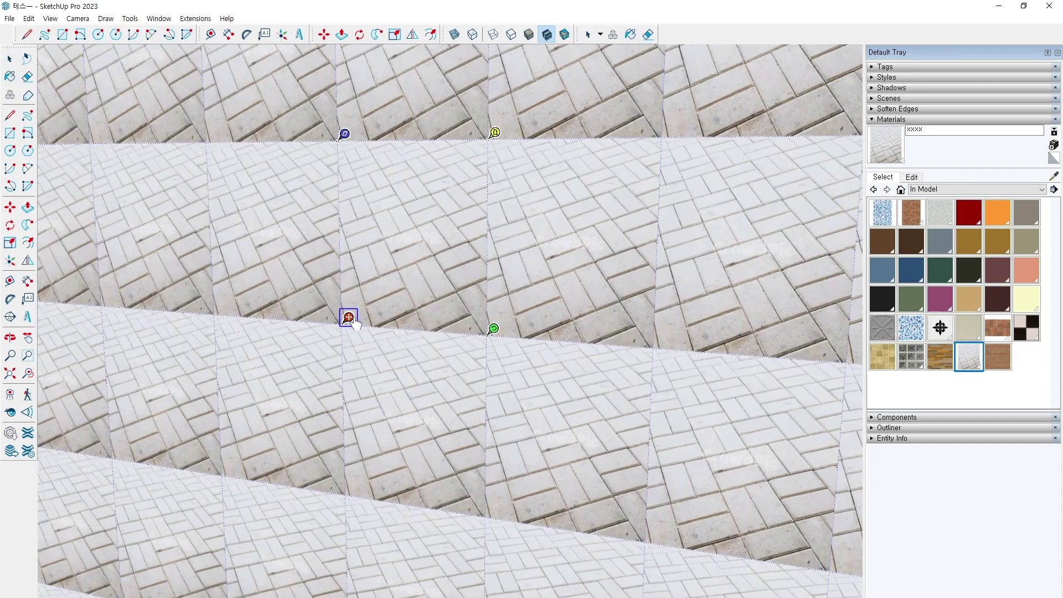
{"action": "scroll", "coordinate": [409, 244], "scroll_direction": "up", "scroll_amount": 3}
{"action": "left_click_drag", "start_coordinate": [323, 365], "coordinate": [371, 388]}
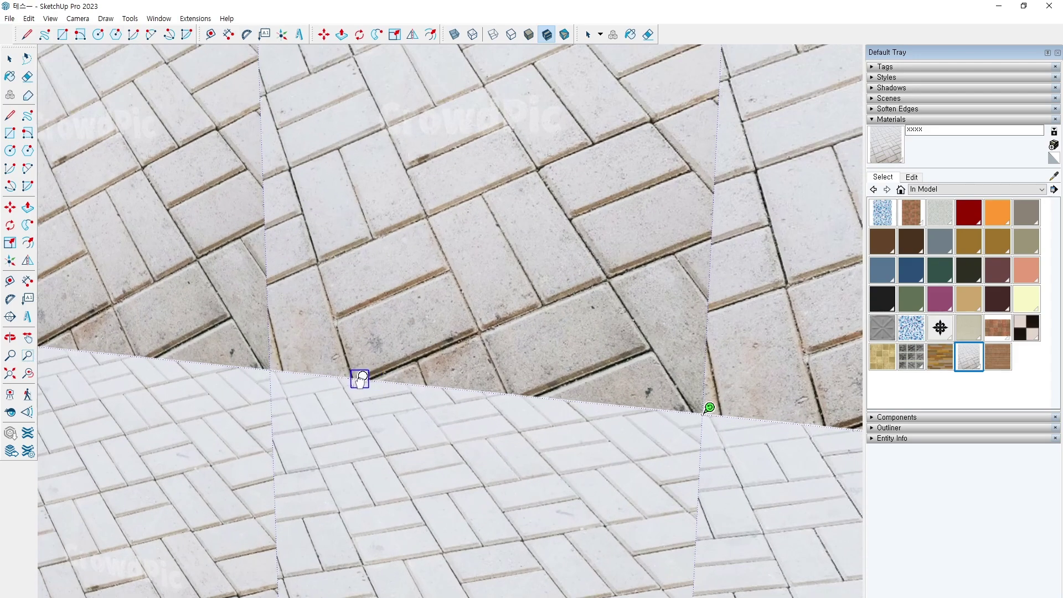
{"action": "left_click", "coordinate": [360, 379]}
Relocate the green pin to a brick corner along the same joint line as the red pin.
{"action": "scroll", "coordinate": [254, 368], "scroll_direction": "down", "scroll_amount": 4}
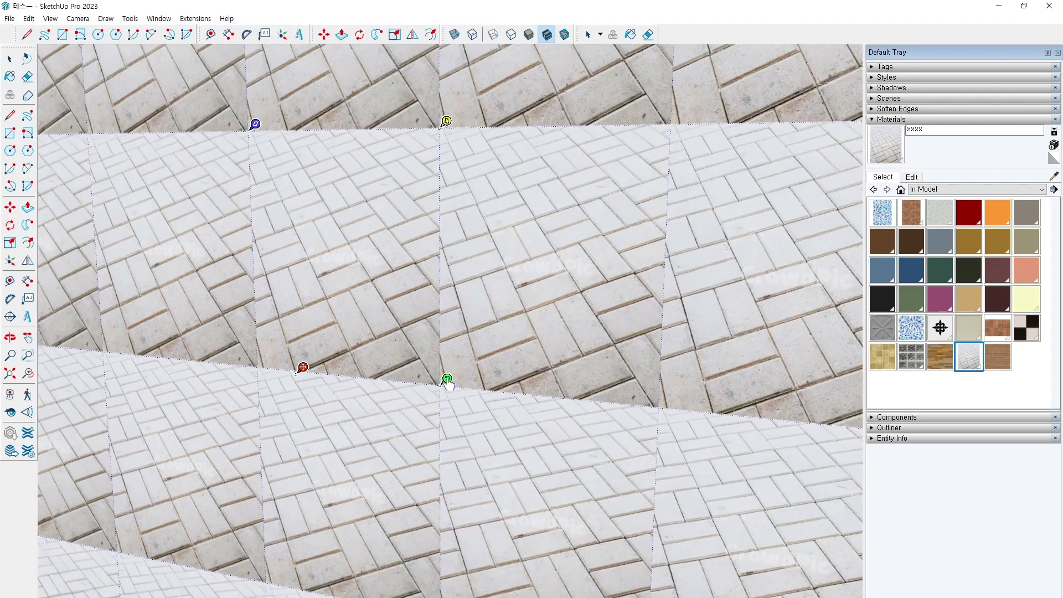
{"action": "scroll", "coordinate": [412, 321], "scroll_direction": "up", "scroll_amount": 3}
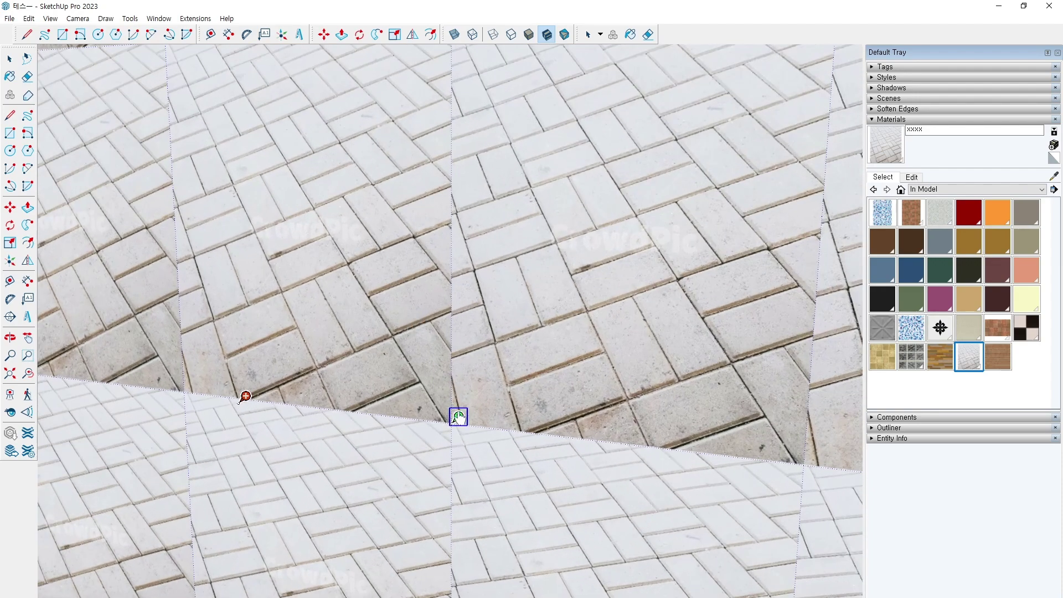
{"action": "scroll", "coordinate": [412, 319], "scroll_direction": "up", "scroll_amount": 1}
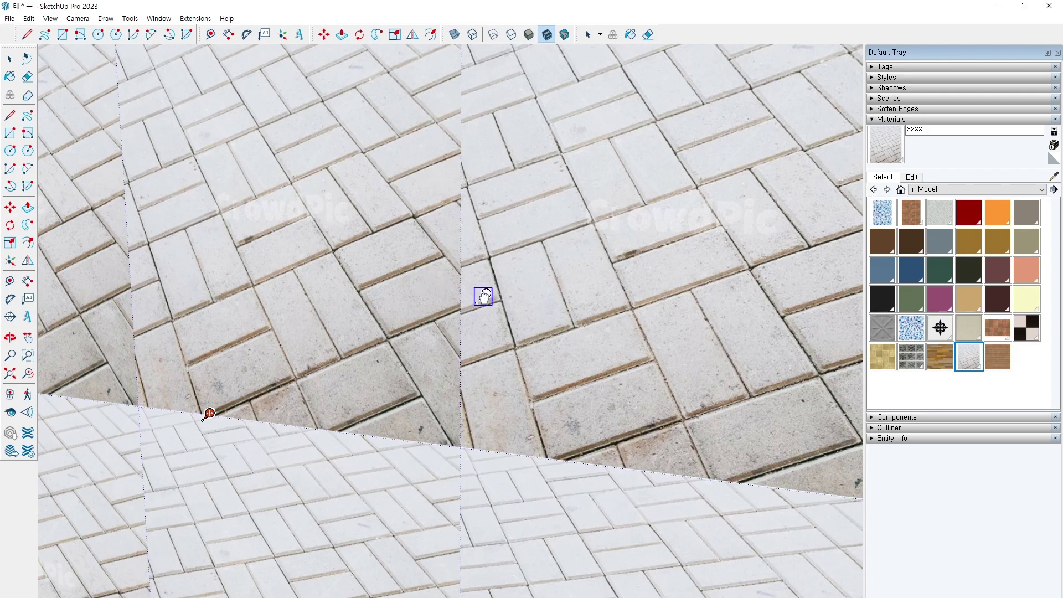
{"action": "scroll", "coordinate": [437, 354], "scroll_direction": "down", "scroll_amount": 3}
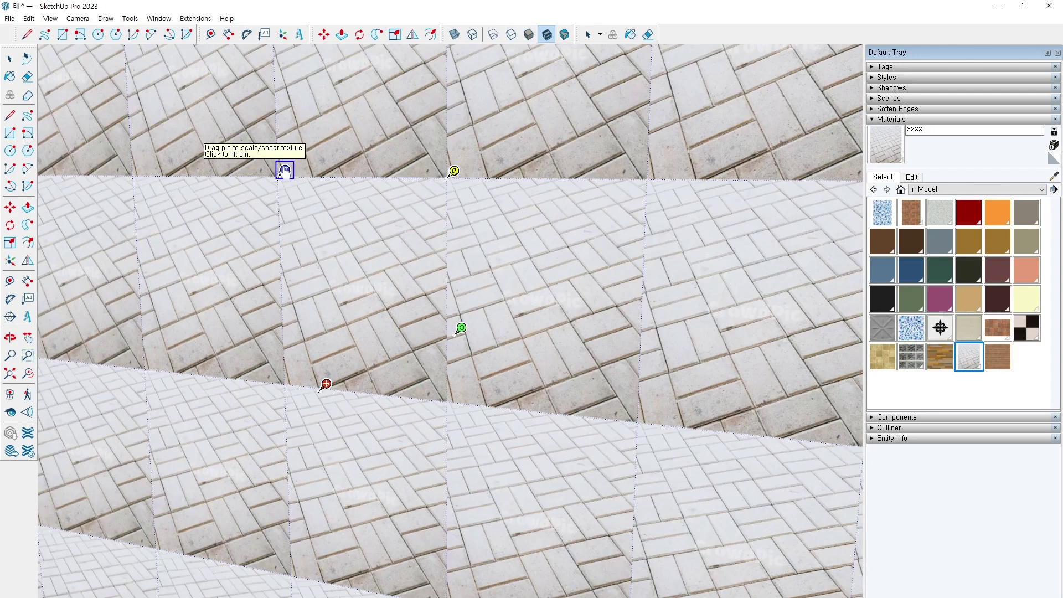
Move the red pin to the front face's lower-left corner and stretch the green pin to its lower-right corner.
{"action": "left_click_drag", "start_coordinate": [325, 384], "coordinate": [368, 380]}
{"action": "scroll", "coordinate": [373, 375], "scroll_direction": "down", "scroll_amount": 3}
{"action": "middle_click_drag", "start_coordinate": [380, 382], "coordinate": [160, 575], "text": "shift"}
{"action": "scroll", "coordinate": [170, 421], "scroll_direction": "down", "scroll_amount": 2}
{"action": "scroll", "coordinate": [355, 410], "scroll_direction": "down", "scroll_amount": 2}
{"action": "scroll", "coordinate": [194, 563], "scroll_direction": "up", "scroll_amount": 3}
{"action": "scroll", "coordinate": [231, 501], "scroll_direction": "up", "scroll_amount": 3}
{"action": "left_click_drag", "start_coordinate": [329, 399], "coordinate": [727, 484]}
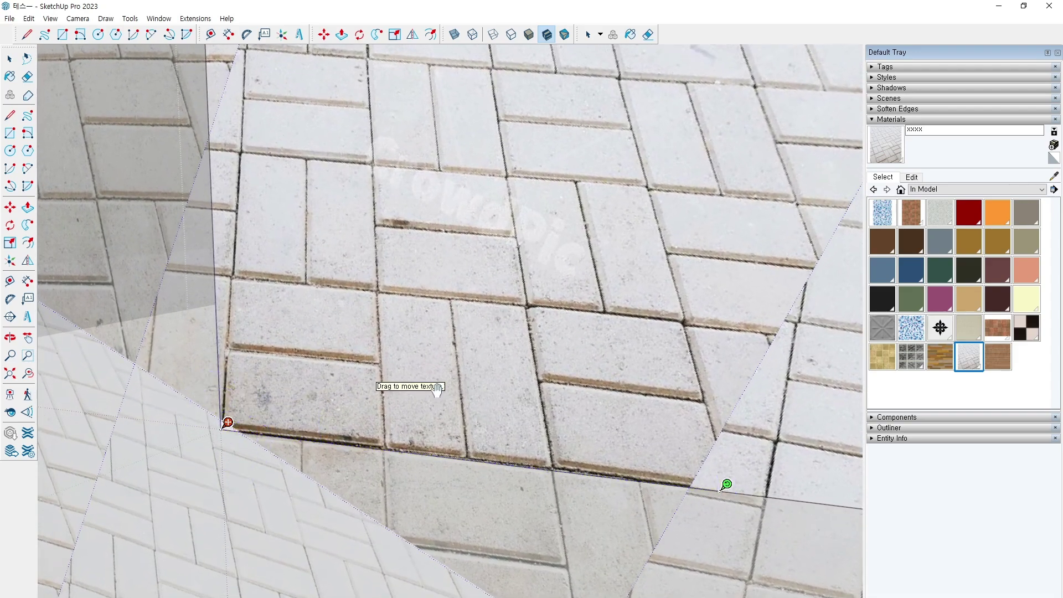
Try to relocate the blue pin to a brick joint and align it with the face's left edge, and undo the paving texture.
{"action": "scroll", "coordinate": [437, 391], "scroll_direction": "down", "scroll_amount": 5}
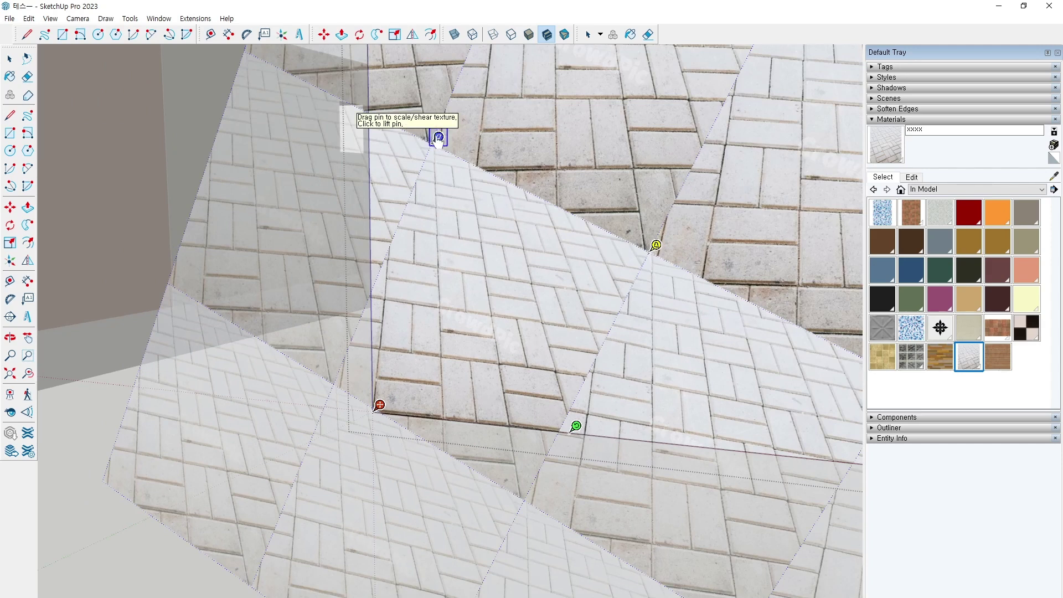
{"action": "left_click", "coordinate": [438, 139]}
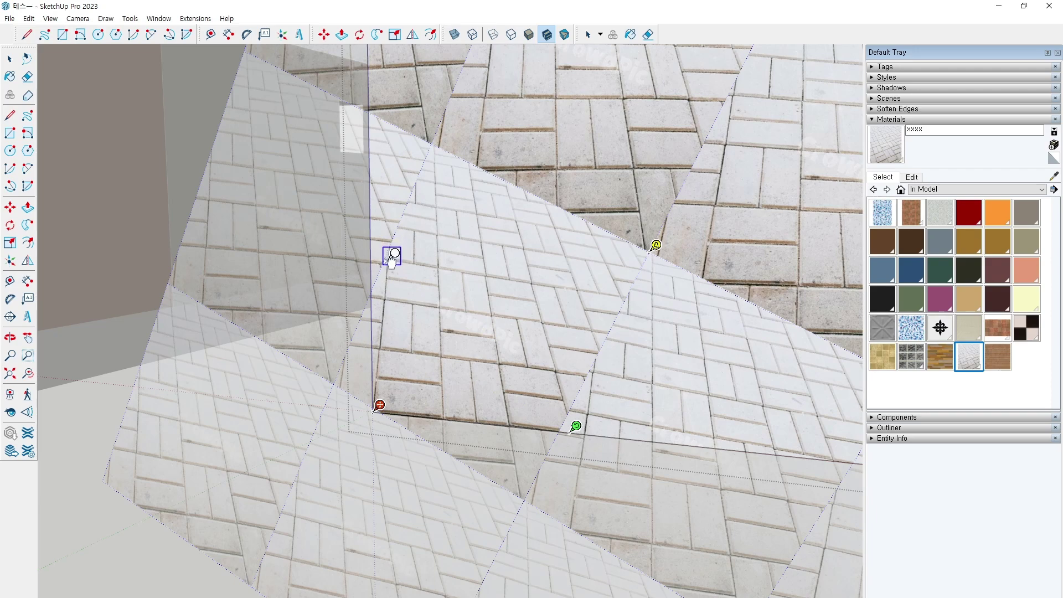
{"action": "scroll", "coordinate": [392, 251], "scroll_direction": "up", "scroll_amount": 5}
{"action": "left_click", "coordinate": [386, 228]}
{"action": "mouse_move", "coordinate": [387, 228]}
{"action": "left_mouse_down"}
{"action": "mouse_move", "coordinate": [352, 231]}
{"action": "mouse_move", "coordinate": [365, 230]}
{"action": "left_mouse_up"}
{"action": "key", "text": "ctrl+z"}
{"action": "scroll", "coordinate": [391, 286], "scroll_direction": "down", "scroll_amount": 5}
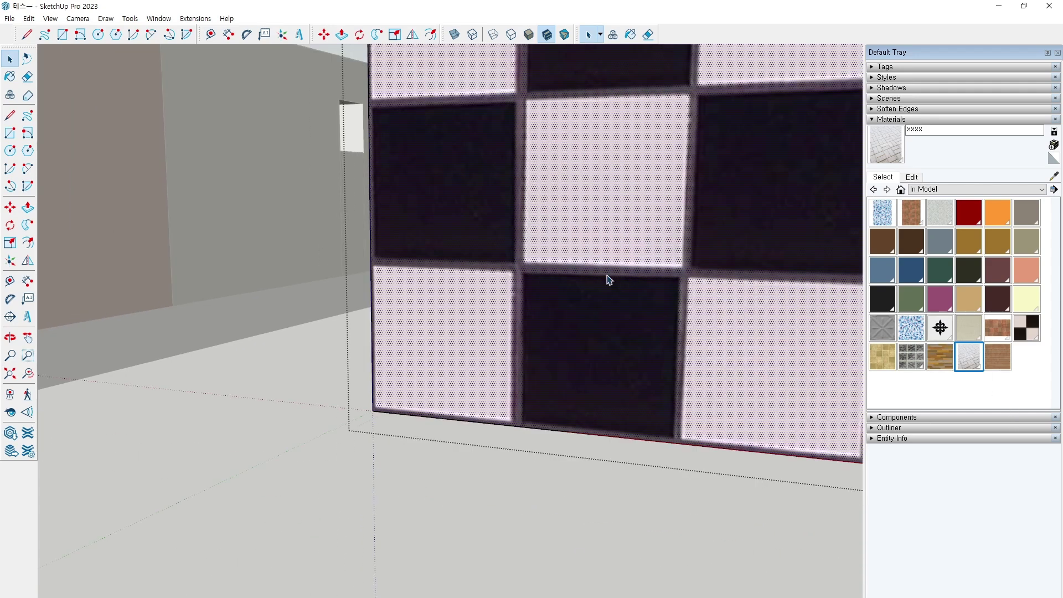
Paint the box's front face with the xxxx material again.
{"action": "left_click", "coordinate": [974, 364]}
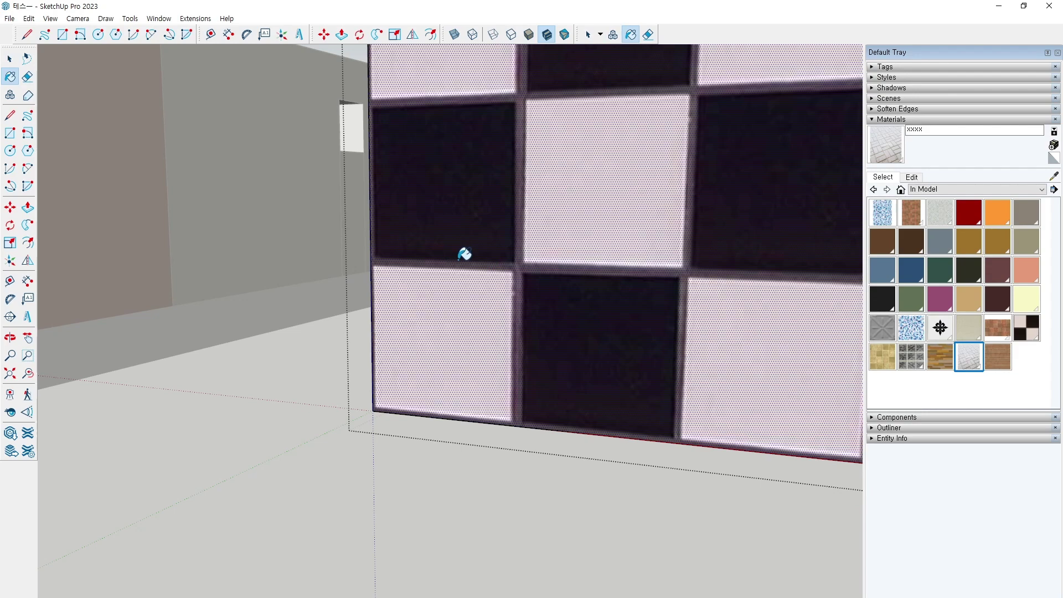
{"action": "left_click", "coordinate": [513, 311]}
{"action": "scroll", "coordinate": [440, 340], "scroll_direction": "up", "scroll_amount": 4}
Start positioning the front face's texture and relocate the red and green pins to brick corners along one joint line.
{"action": "right_click", "coordinate": [458, 371]}
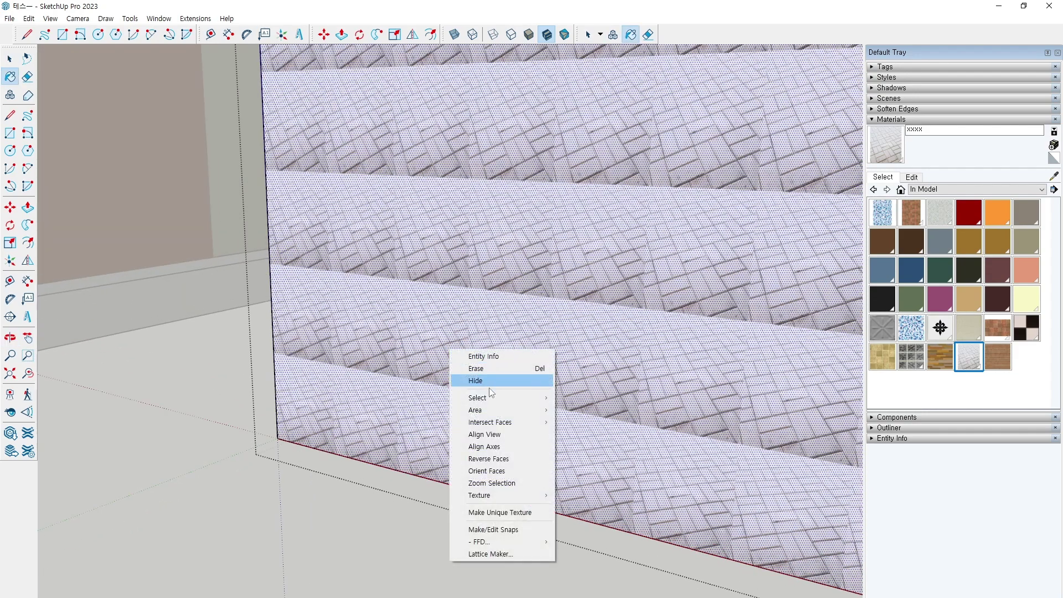
{"action": "mouse_move", "coordinate": [487, 495]}
{"action": "left_click", "coordinate": [581, 492]}
{"action": "scroll", "coordinate": [400, 374], "scroll_direction": "up", "scroll_amount": 7}
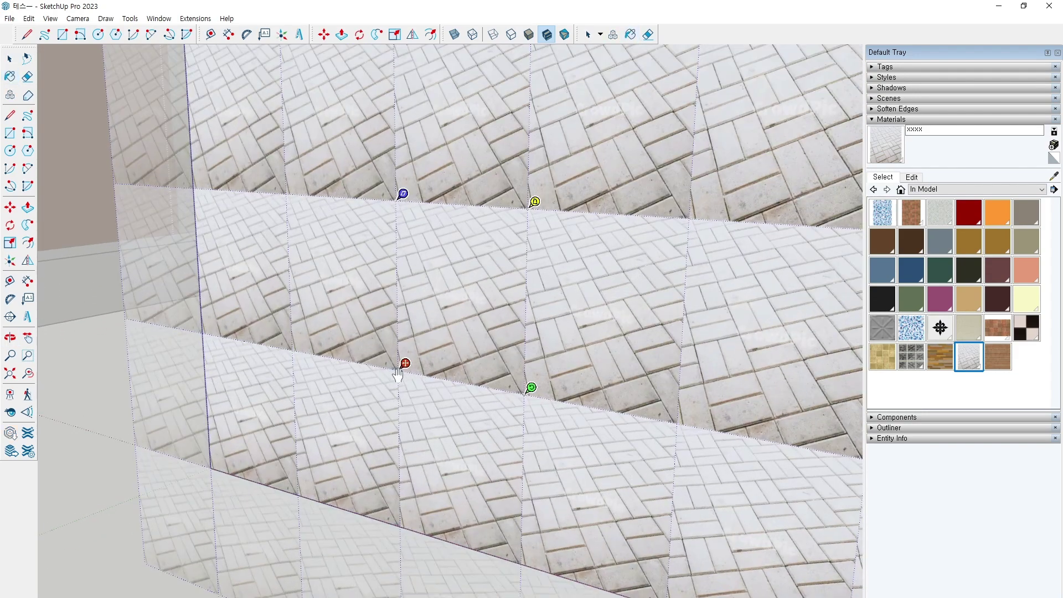
{"action": "left_click", "coordinate": [404, 366]}
{"action": "scroll", "coordinate": [416, 338], "scroll_direction": "up", "scroll_amount": 3}
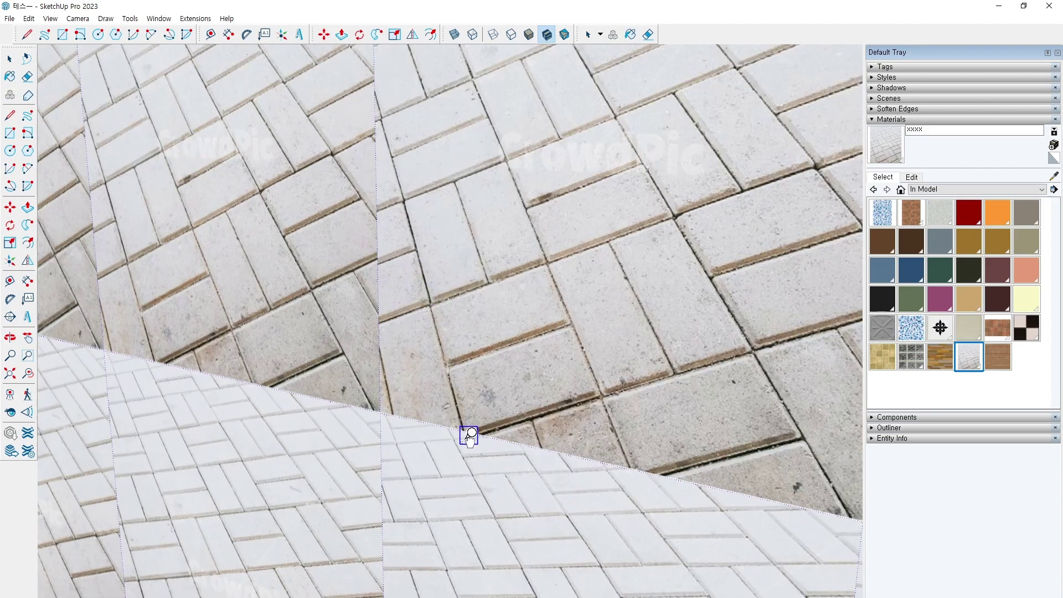
{"action": "scroll", "coordinate": [488, 410], "scroll_direction": "down", "scroll_amount": 5}
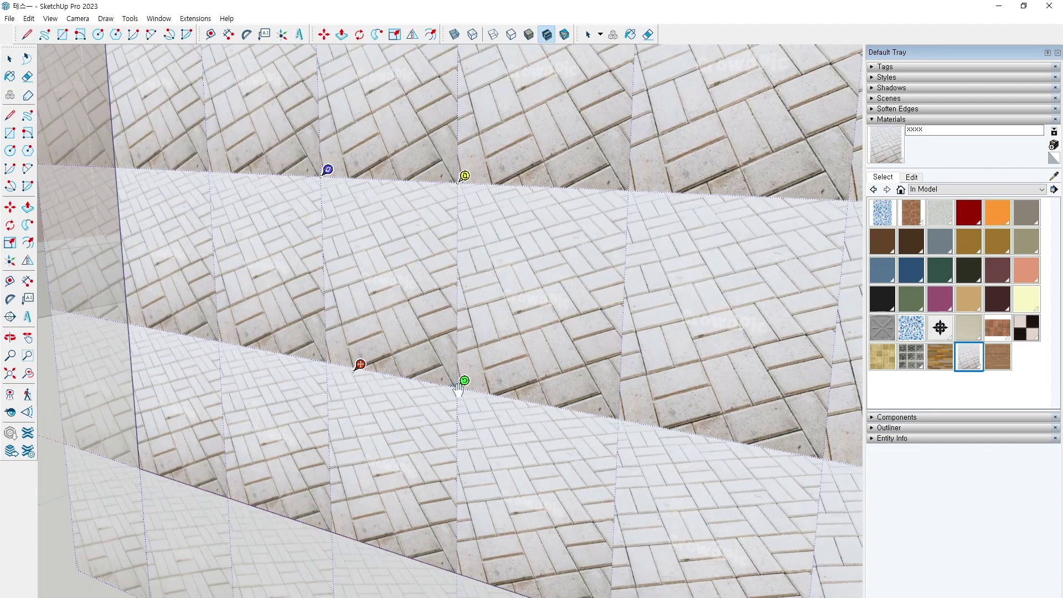
{"action": "scroll", "coordinate": [463, 313], "scroll_direction": "up", "scroll_amount": 4}
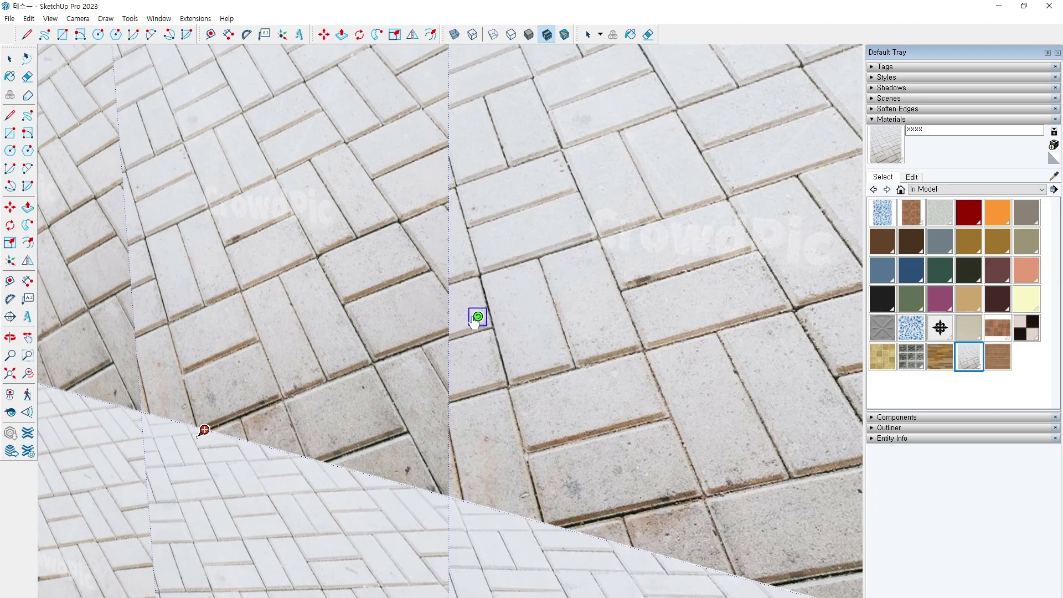
Move the red pin to the front face's lower-left corner and the green pin to its lower-right corner.
{"action": "scroll", "coordinate": [466, 330], "scroll_direction": "down", "scroll_amount": 2}
{"action": "scroll", "coordinate": [294, 403], "scroll_direction": "down", "scroll_amount": 2}
{"action": "scroll", "coordinate": [294, 403], "scroll_direction": "down", "scroll_amount": 5}
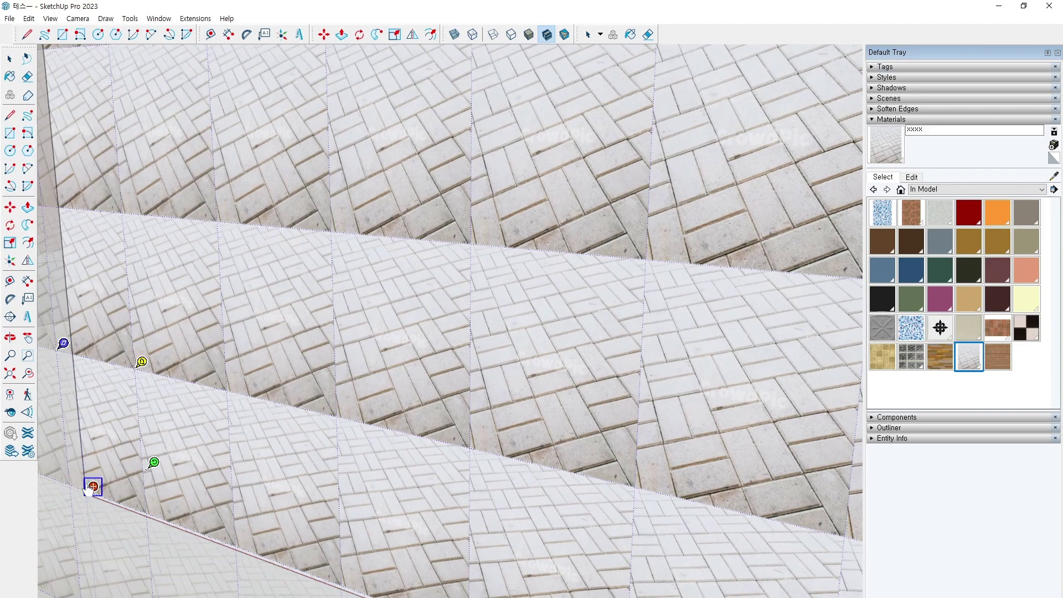
{"action": "left_click_drag", "start_coordinate": [154, 462], "coordinate": [202, 528]}
{"action": "middle_click_drag", "start_coordinate": [202, 528], "coordinate": [297, 269], "text": "shift"}
{"action": "left_click_drag", "start_coordinate": [299, 267], "coordinate": [534, 256]}
{"action": "scroll", "coordinate": [535, 256], "scroll_direction": "down", "scroll_amount": 3}
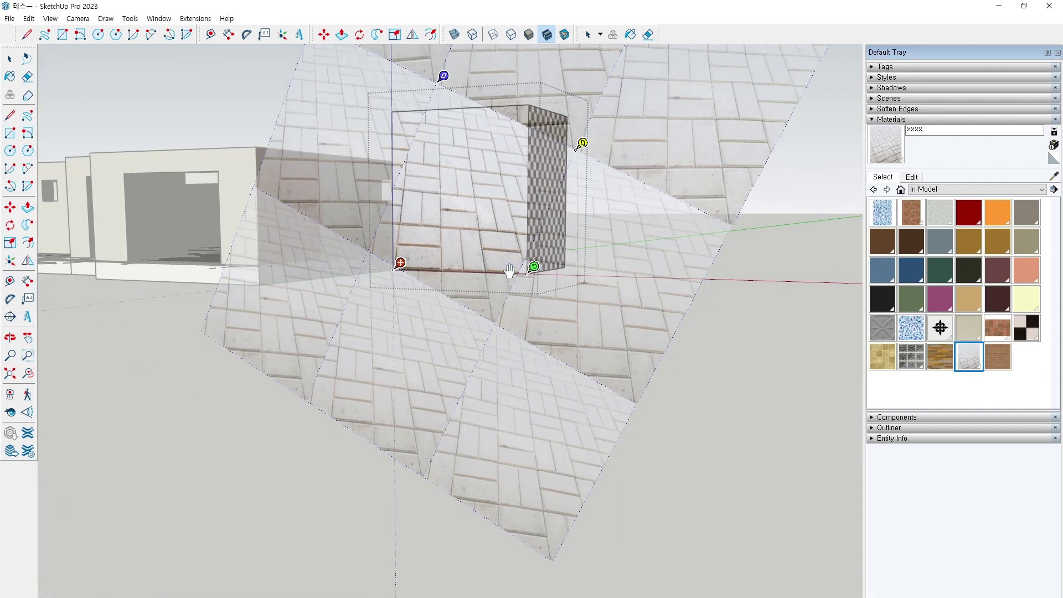
Relocate the blue pin to a brick corner above the red pin and move it onto the front face's left edge.
{"action": "scroll", "coordinate": [468, 279], "scroll_direction": "up", "scroll_amount": 2}
{"action": "scroll", "coordinate": [348, 152], "scroll_direction": "down", "scroll_amount": 2}
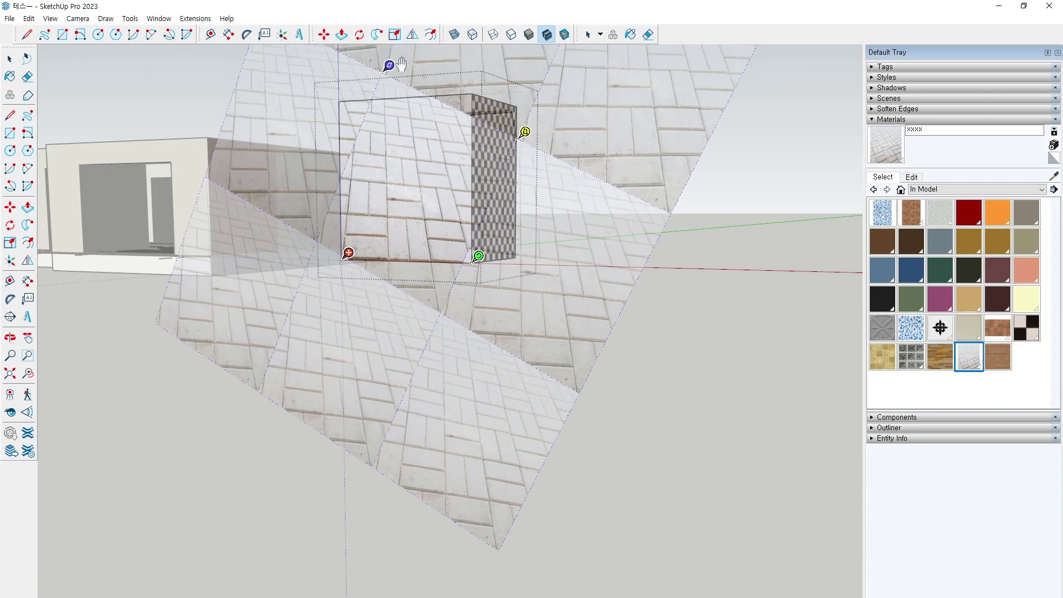
{"action": "scroll", "coordinate": [396, 63], "scroll_direction": "up", "scroll_amount": 2}
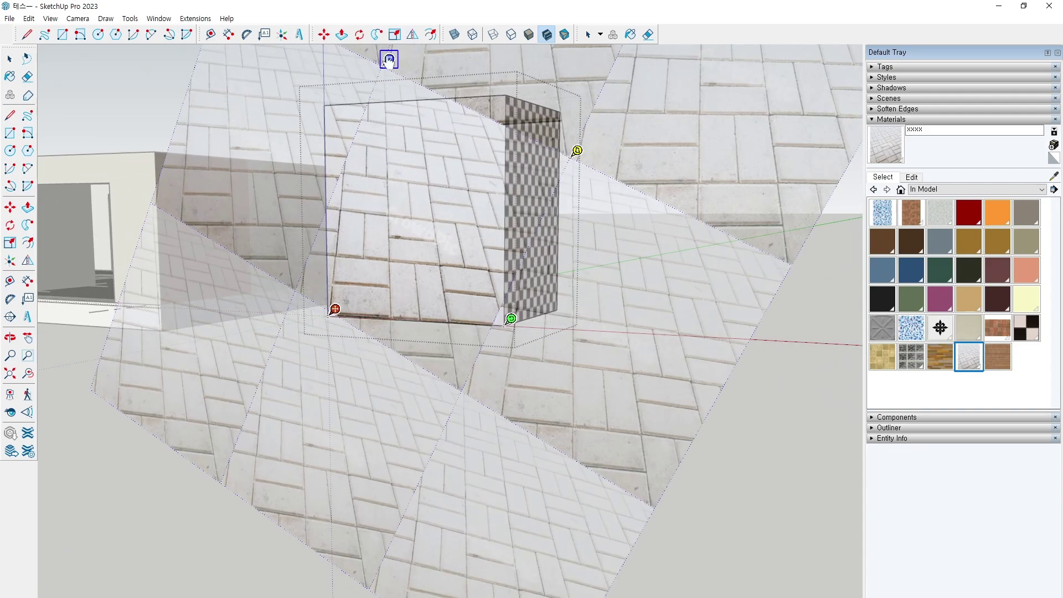
{"action": "left_click", "coordinate": [390, 60]}
{"action": "scroll", "coordinate": [388, 160], "scroll_direction": "up", "scroll_amount": 4}
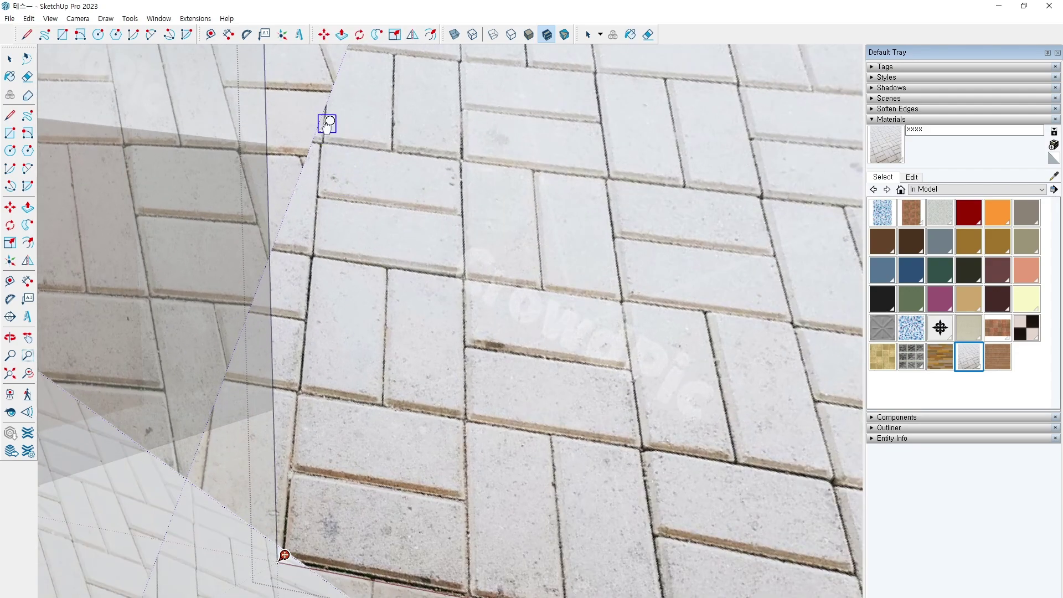
{"action": "left_click", "coordinate": [327, 136]}
{"action": "scroll", "coordinate": [330, 140], "scroll_direction": "down", "scroll_amount": 2}
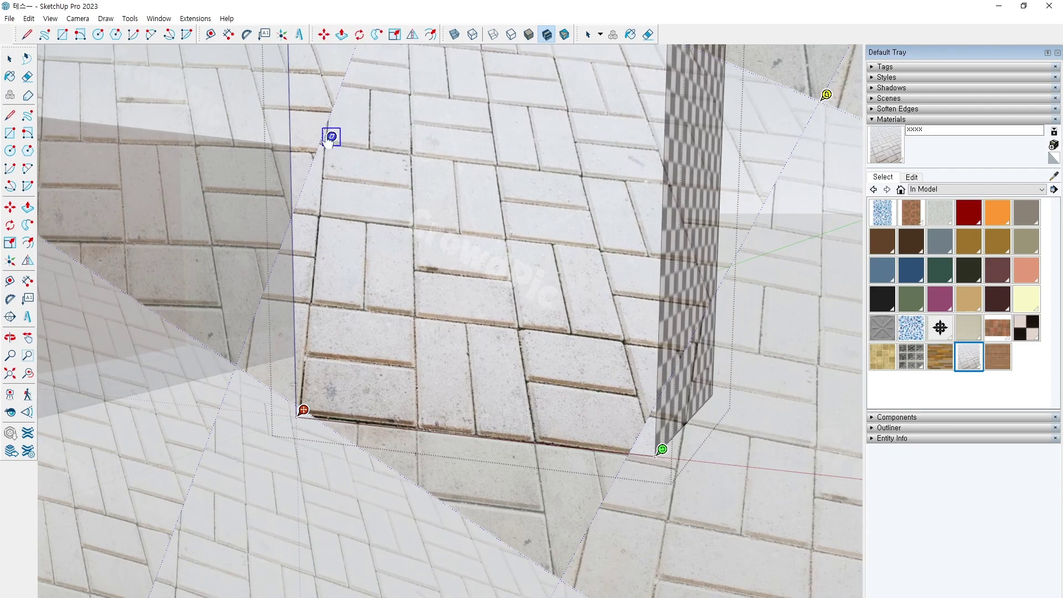
{"action": "left_click_drag", "start_coordinate": [329, 140], "coordinate": [294, 134]}
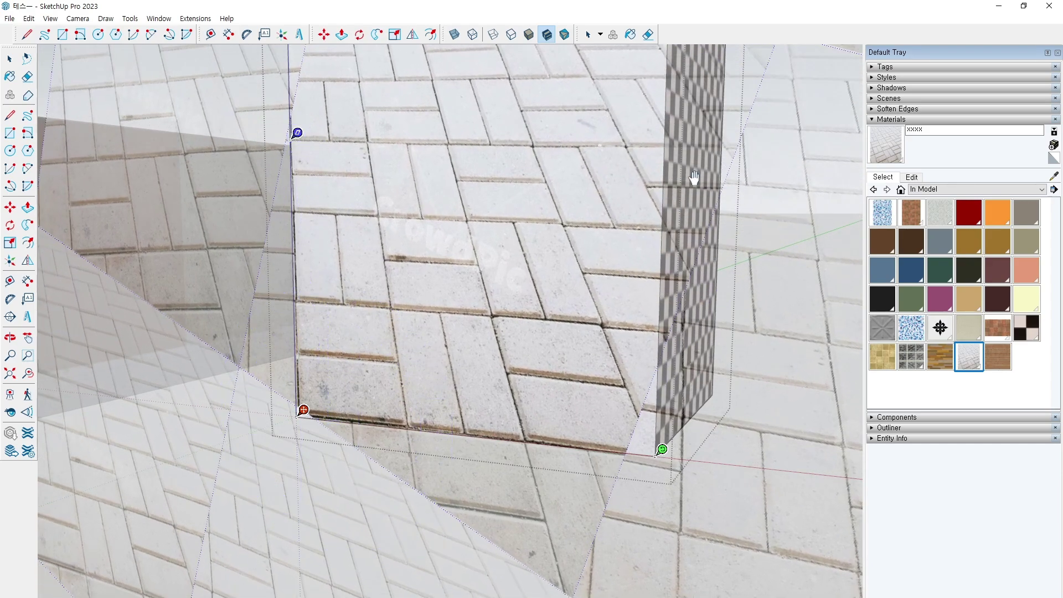
Relocate the yellow pin to a brick corner level with the blue pin and move it onto the front face's right edge.
{"action": "scroll", "coordinate": [609, 214], "scroll_direction": "down", "scroll_amount": 4}
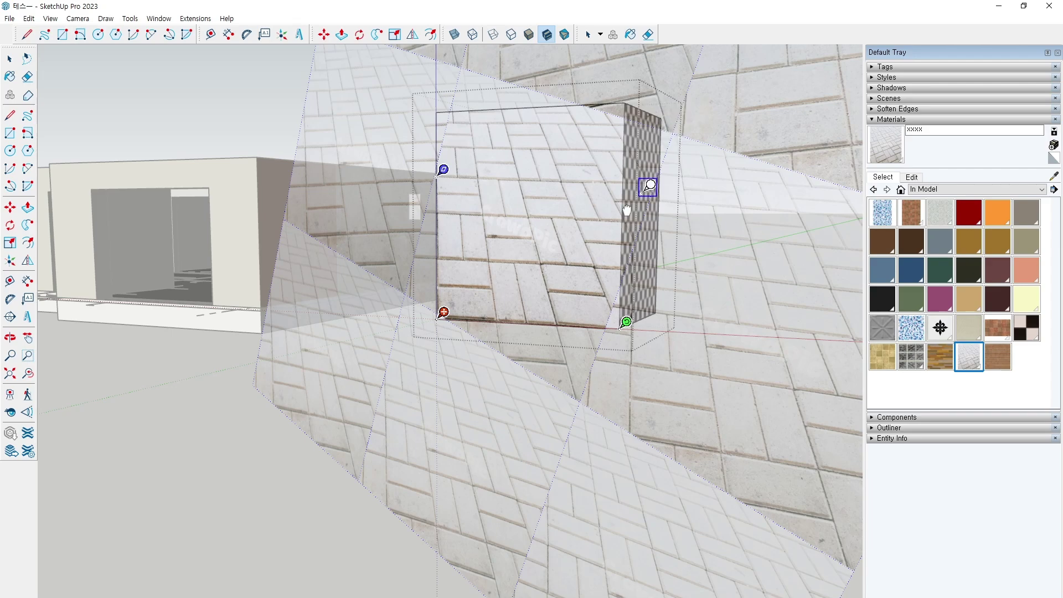
{"action": "scroll", "coordinate": [637, 175], "scroll_direction": "up", "scroll_amount": 3}
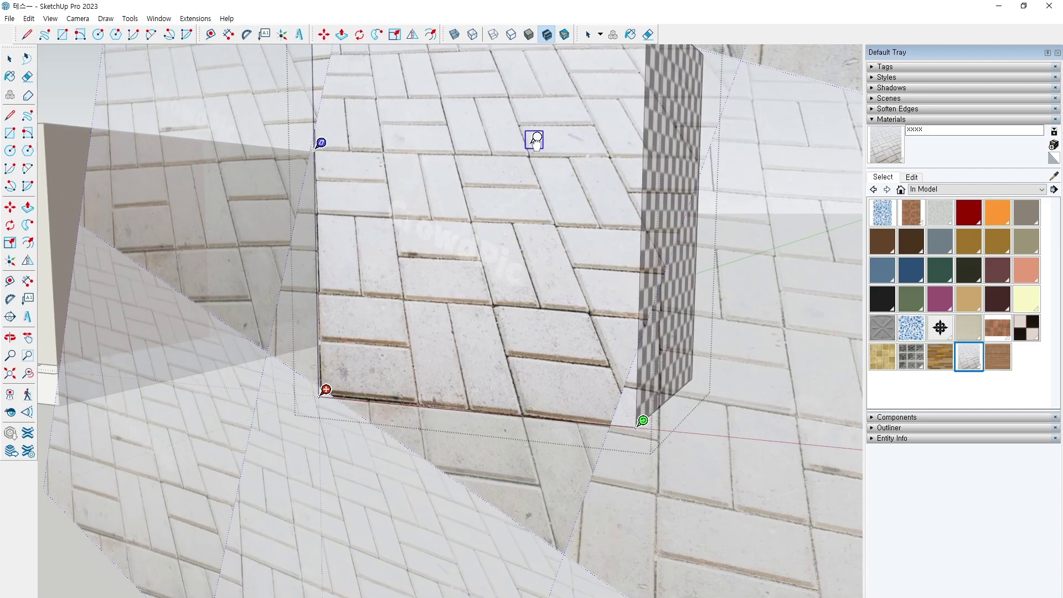
{"action": "left_click", "coordinate": [540, 150]}
{"action": "left_click_drag", "start_coordinate": [539, 150], "coordinate": [649, 148]}
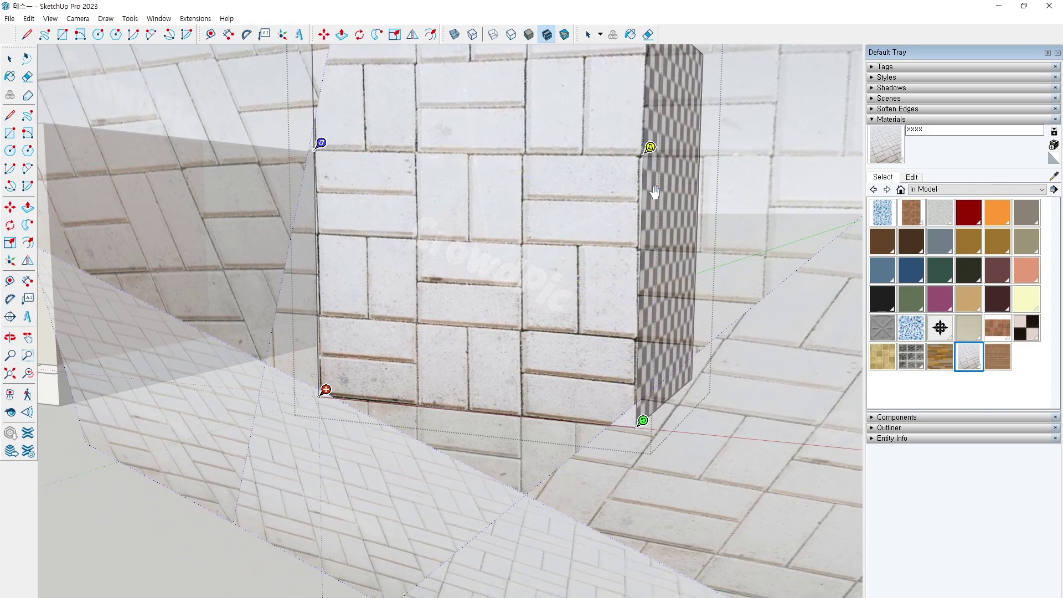
Apply the adjusted texture position and close the box group.
{"action": "scroll", "coordinate": [454, 344], "scroll_direction": "down", "scroll_amount": 3}
{"action": "left_click", "coordinate": [371, 556]}
{"action": "key", "text": "b"}
{"action": "scroll", "coordinate": [451, 493], "scroll_direction": "down", "scroll_amount": 2}
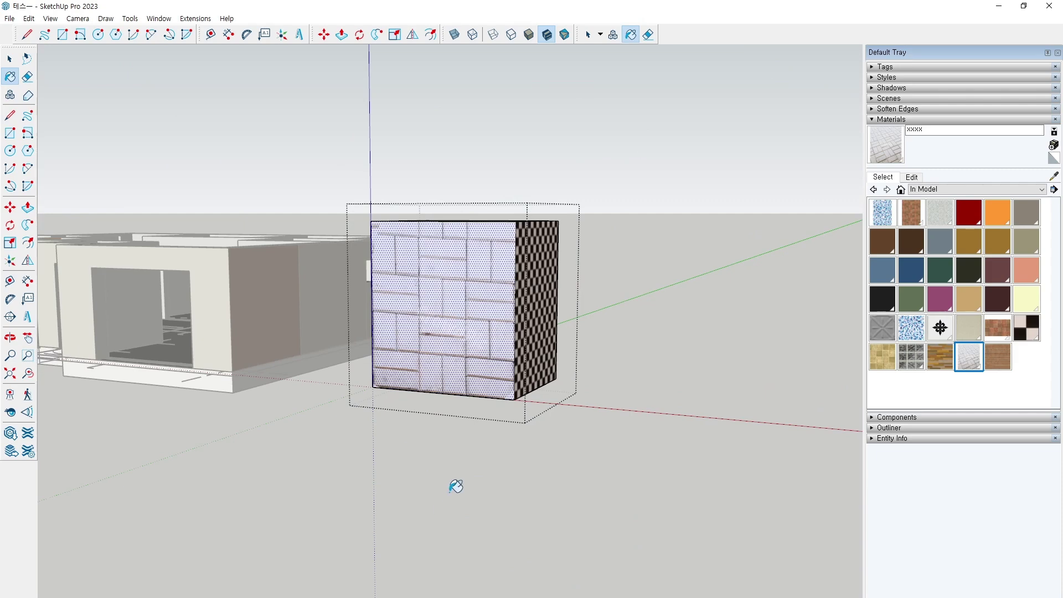
{"action": "scroll", "coordinate": [449, 339], "scroll_direction": "up", "scroll_amount": 3}
{"action": "key", "text": "space"}
{"action": "left_click", "coordinate": [344, 510]}
{"action": "middle_click_drag", "start_coordinate": [410, 508], "coordinate": [449, 496]}
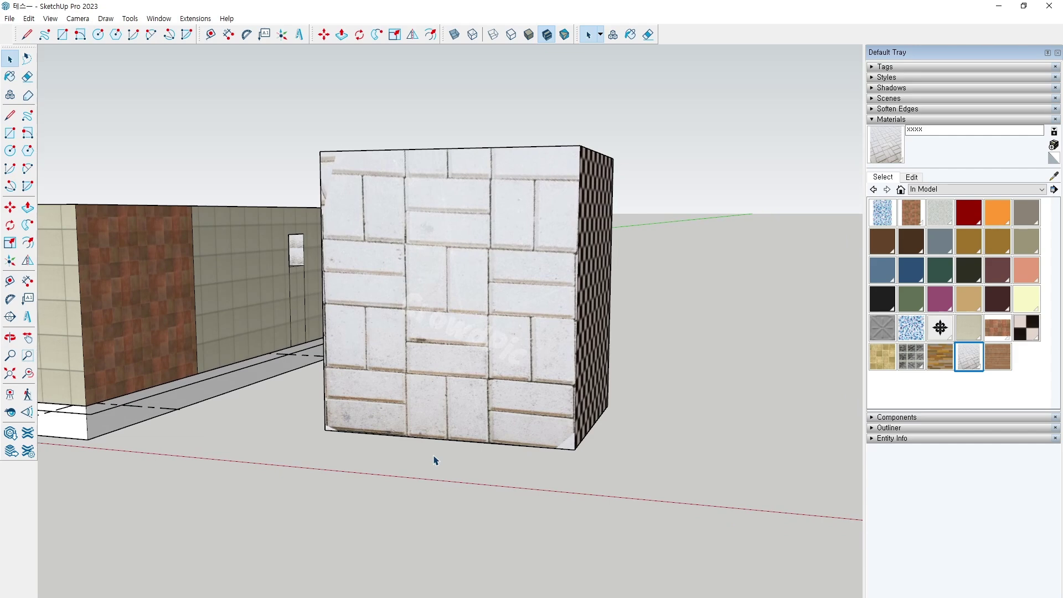
Reposition the front face's texture by moving the blue and yellow pins to the face's upper corners, apply it and close the group.
{"action": "double_click", "coordinate": [404, 299]}
{"action": "left_click", "coordinate": [418, 300]}
{"action": "right_click", "coordinate": [418, 298]}
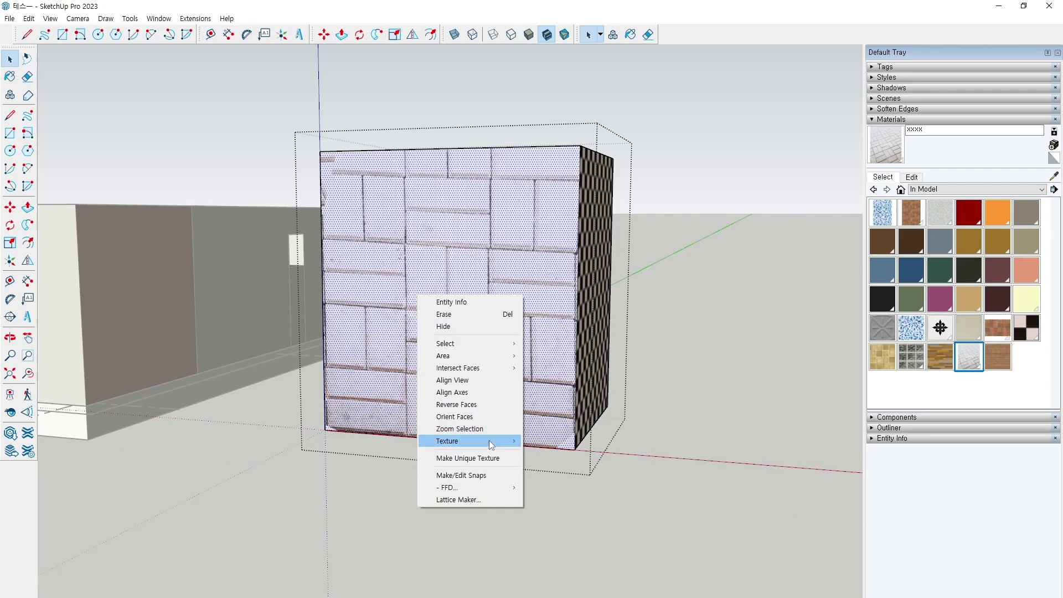
{"action": "mouse_move", "coordinate": [489, 440]}
{"action": "left_click", "coordinate": [581, 442]}
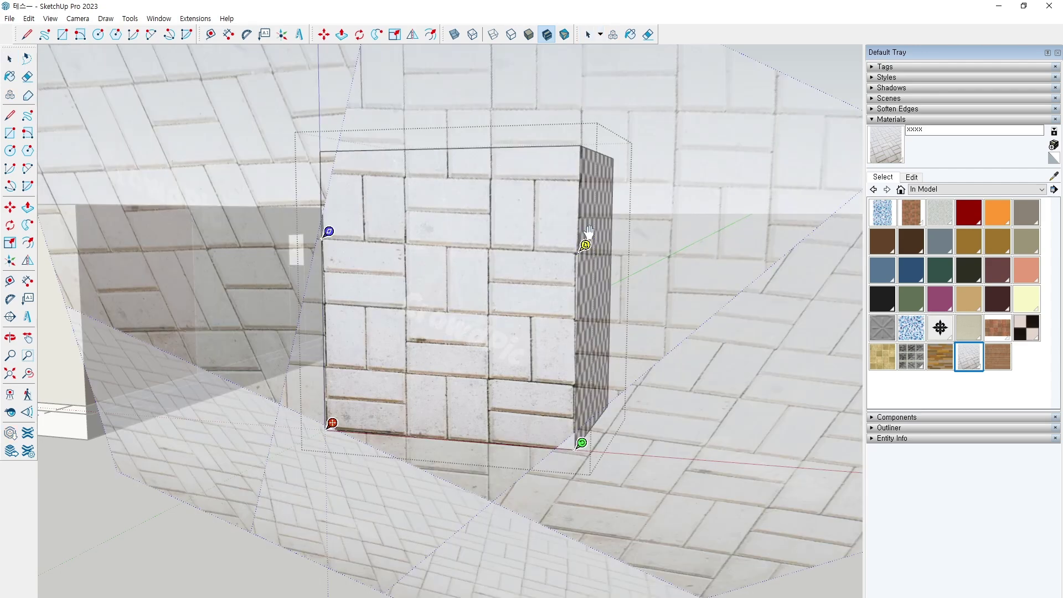
{"action": "left_click_drag", "start_coordinate": [329, 231], "coordinate": [328, 145]}
{"action": "left_click_drag", "start_coordinate": [624, 128], "coordinate": [587, 139]}
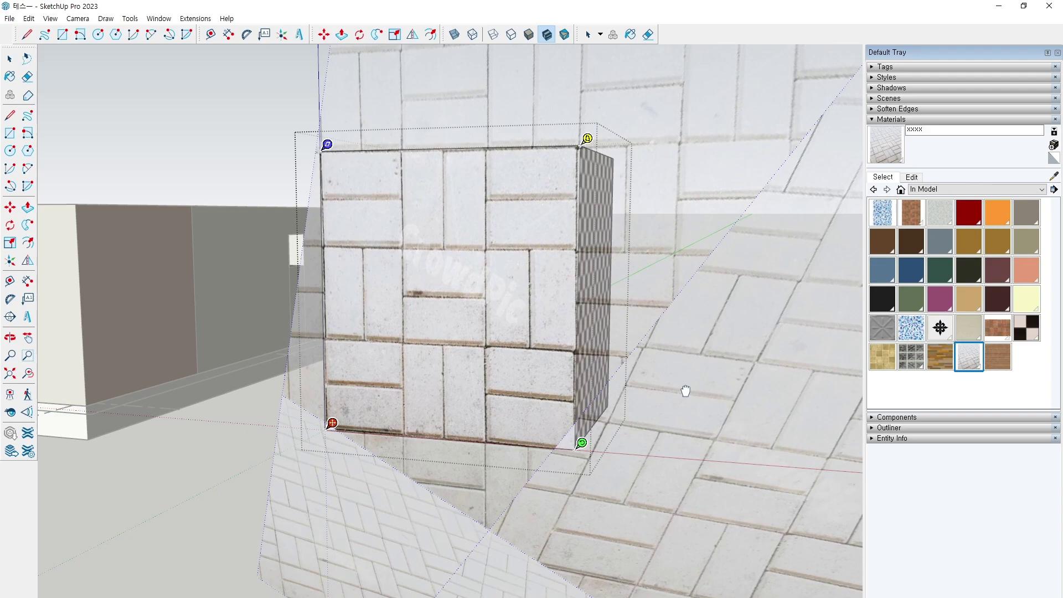
{"action": "key", "text": "Return"}
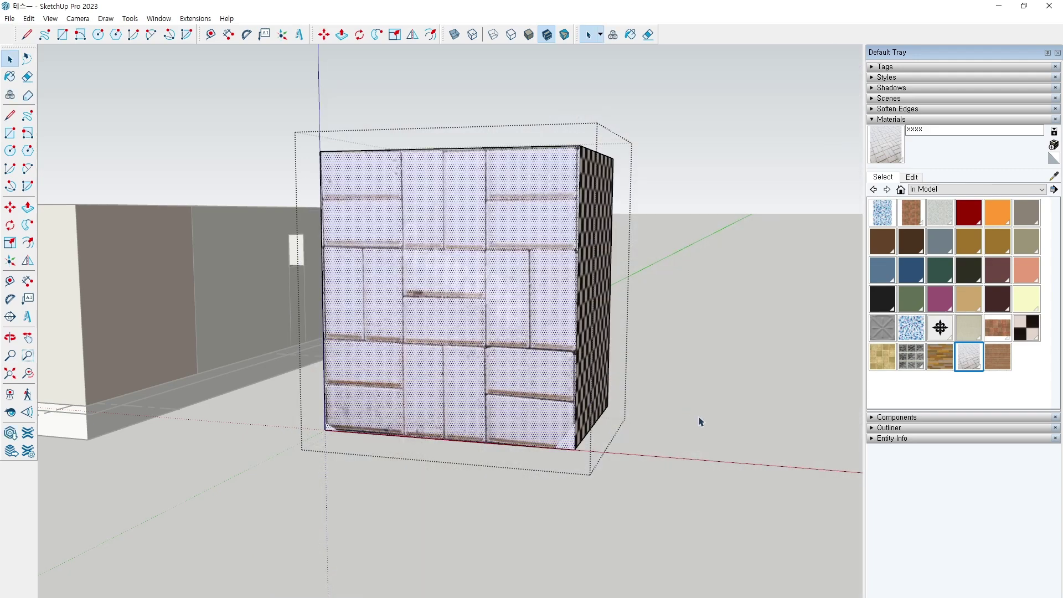
{"action": "left_click", "coordinate": [701, 422]}
{"action": "middle_click_drag", "start_coordinate": [512, 303], "coordinate": [508, 312]}
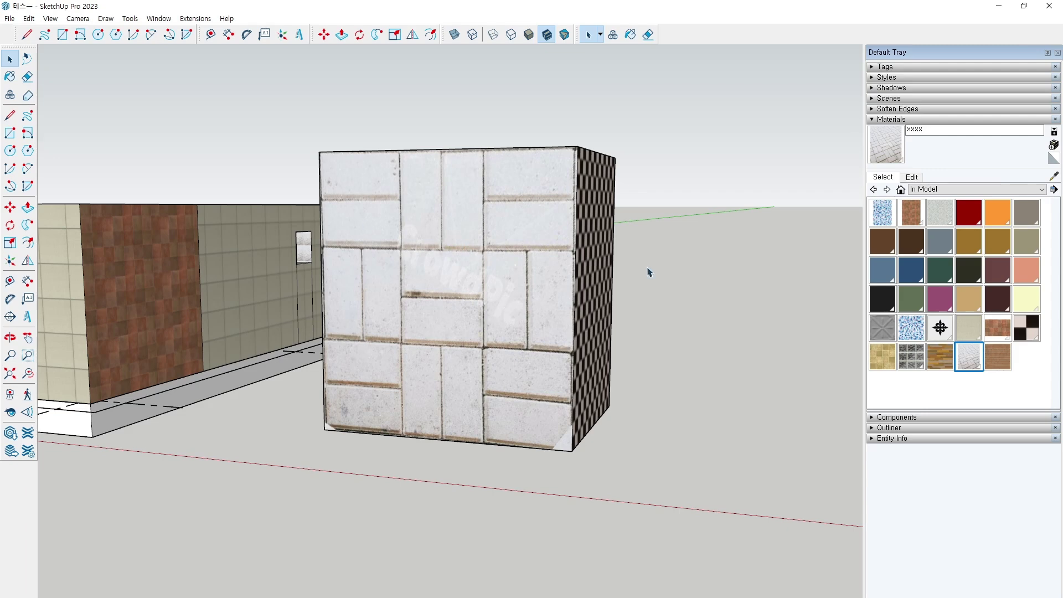
{"action": "middle_click_drag", "start_coordinate": [560, 343], "coordinate": [733, 382]}
{"action": "left_click", "coordinate": [460, 314]}
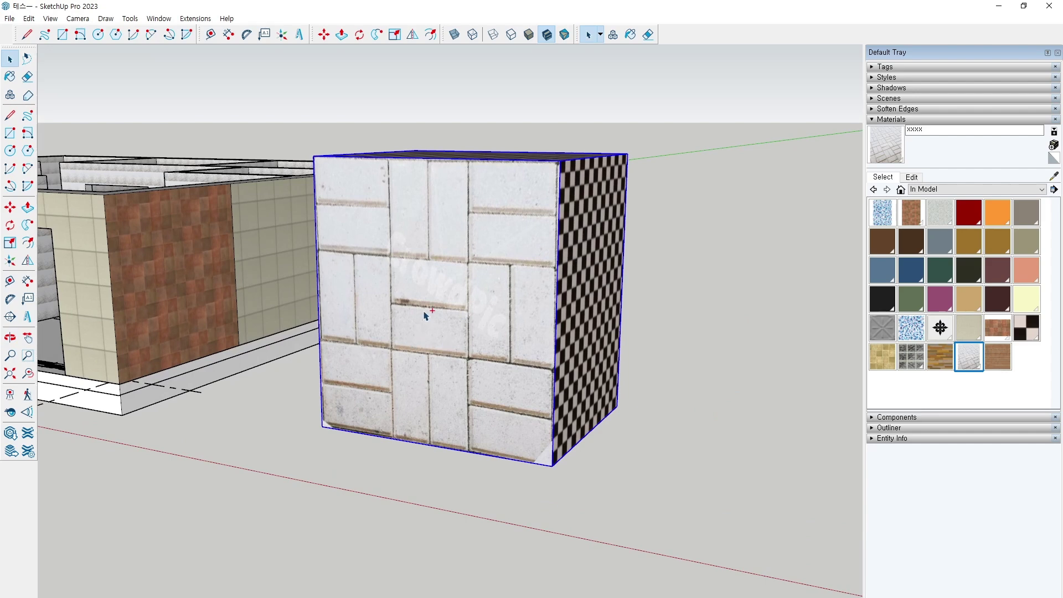
{"action": "left_click_drag", "start_coordinate": [459, 271], "coordinate": [389, 325]}
{"action": "left_click_drag", "start_coordinate": [418, 255], "coordinate": [471, 342]}
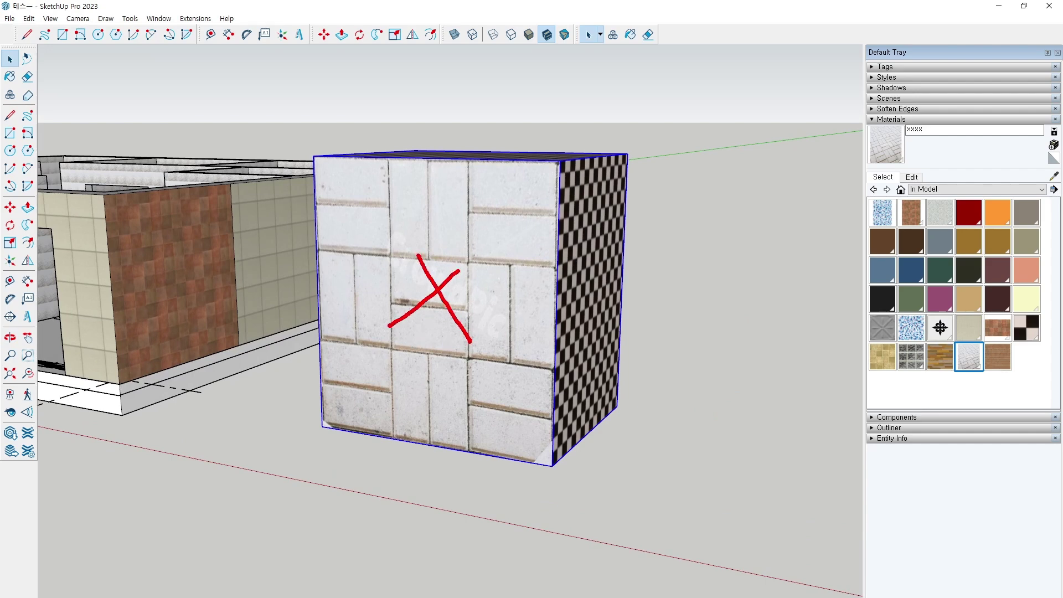